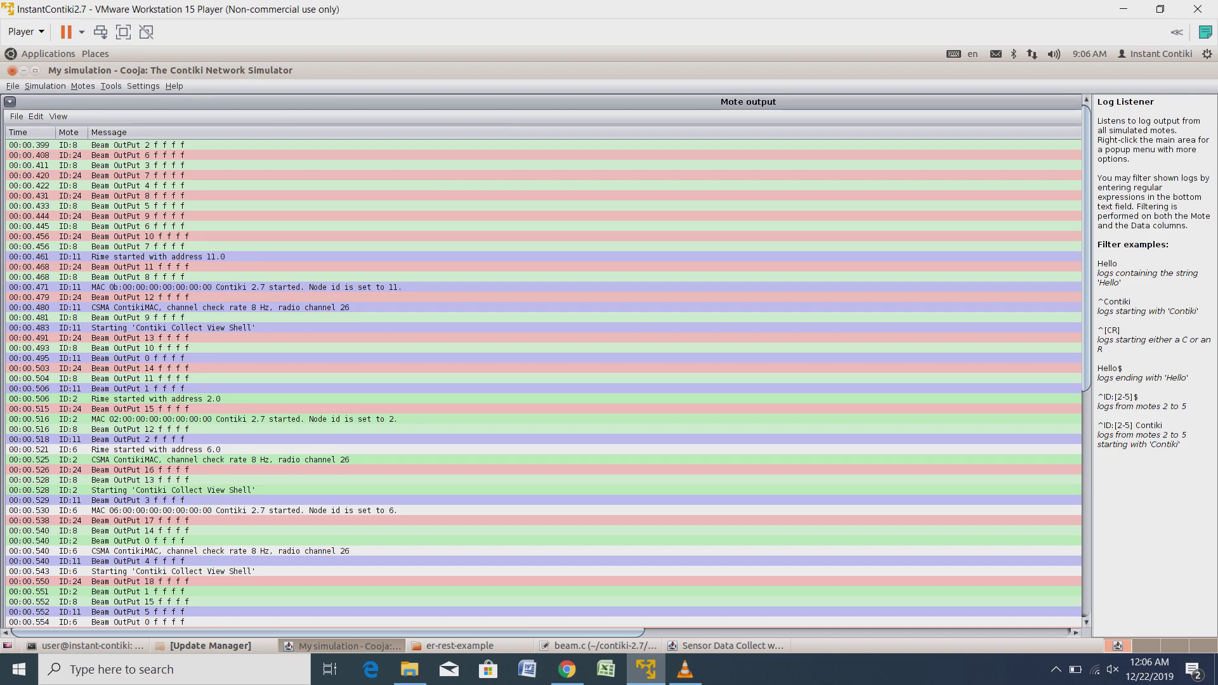
Restore the maximized mote output window and place the Sensor Data Collect window over the simulation's upper area
{"action": "key", "text": "ctrl+F5"}
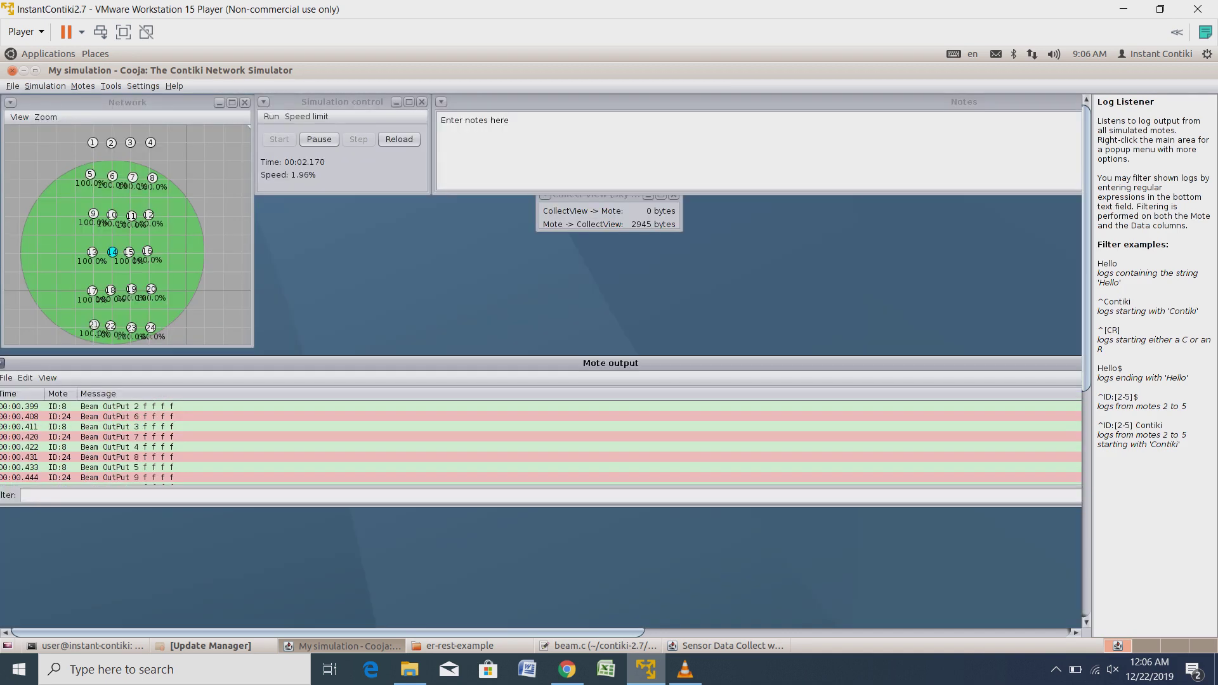
{"action": "left_click", "coordinate": [726, 646]}
{"action": "left_click_drag", "start_coordinate": [848, 516], "coordinate": [812, 170]}
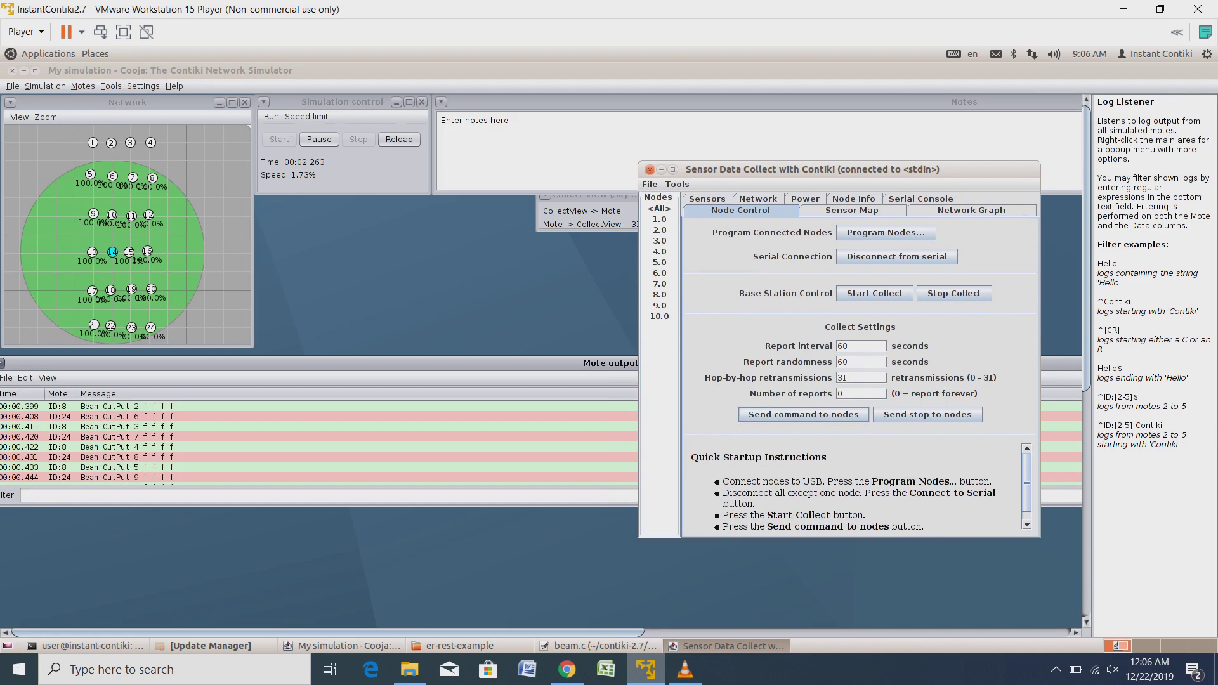
Send the collect command to the nodes with a 60-second report interval and start base station collection, doing both twice
{"action": "left_click", "coordinate": [803, 415]}
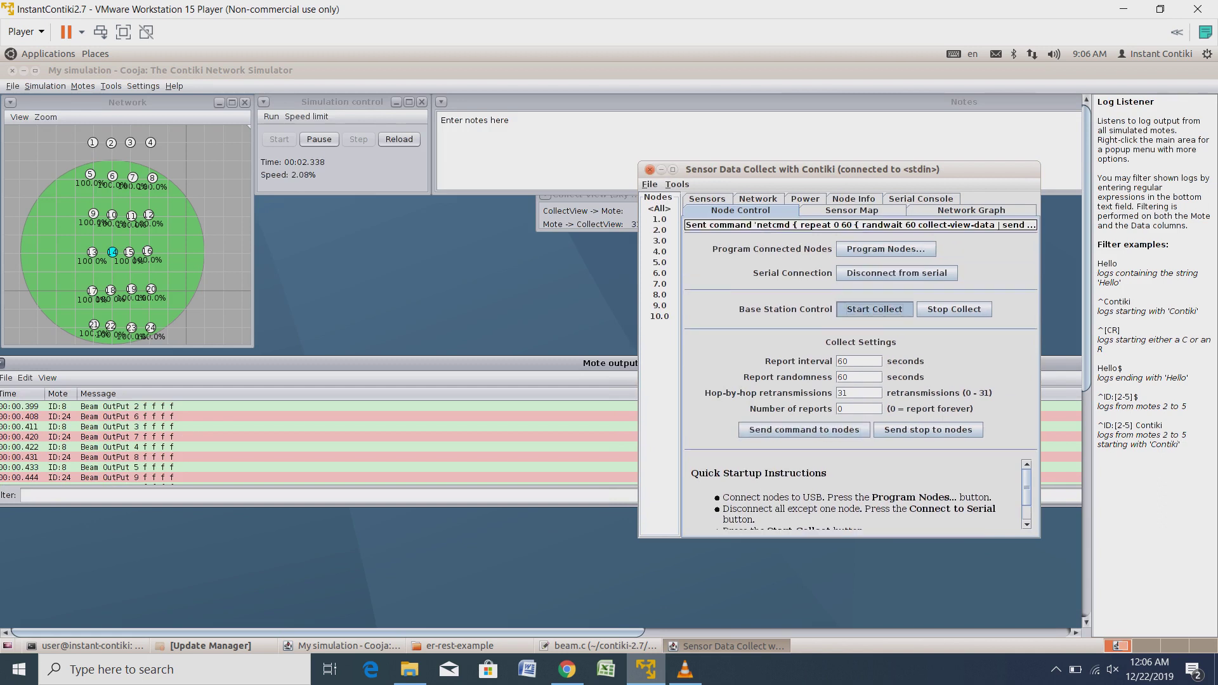
{"action": "left_click", "coordinate": [874, 309]}
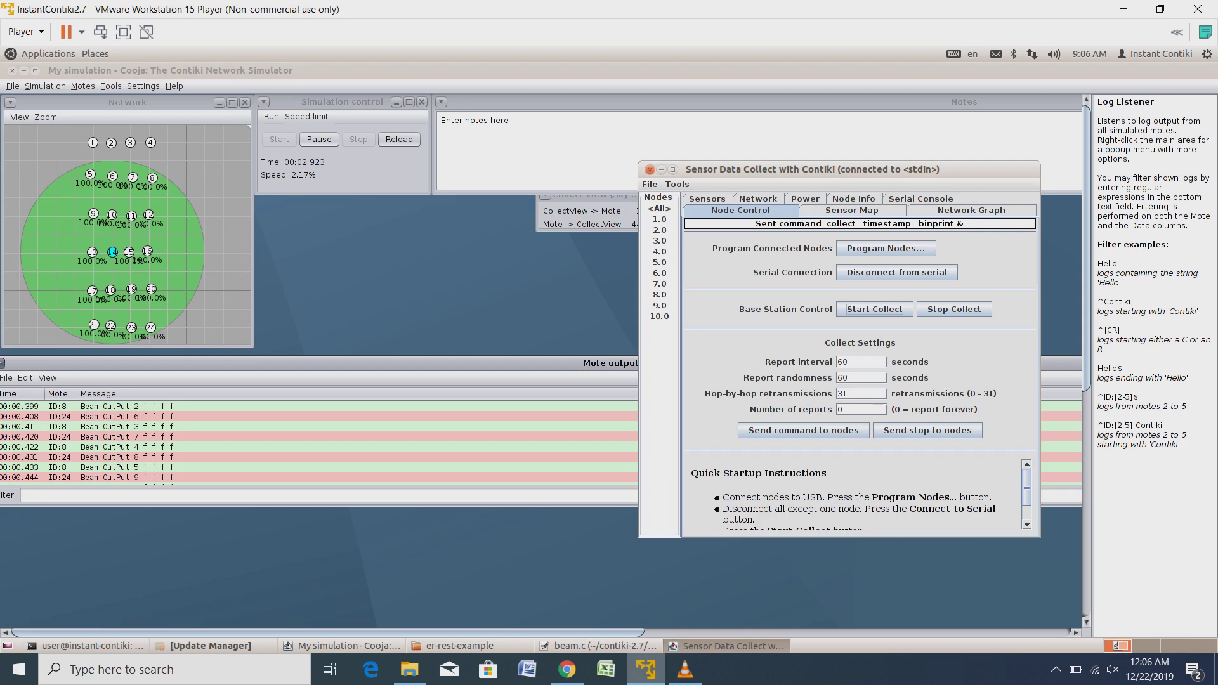
{"action": "left_click", "coordinate": [803, 430]}
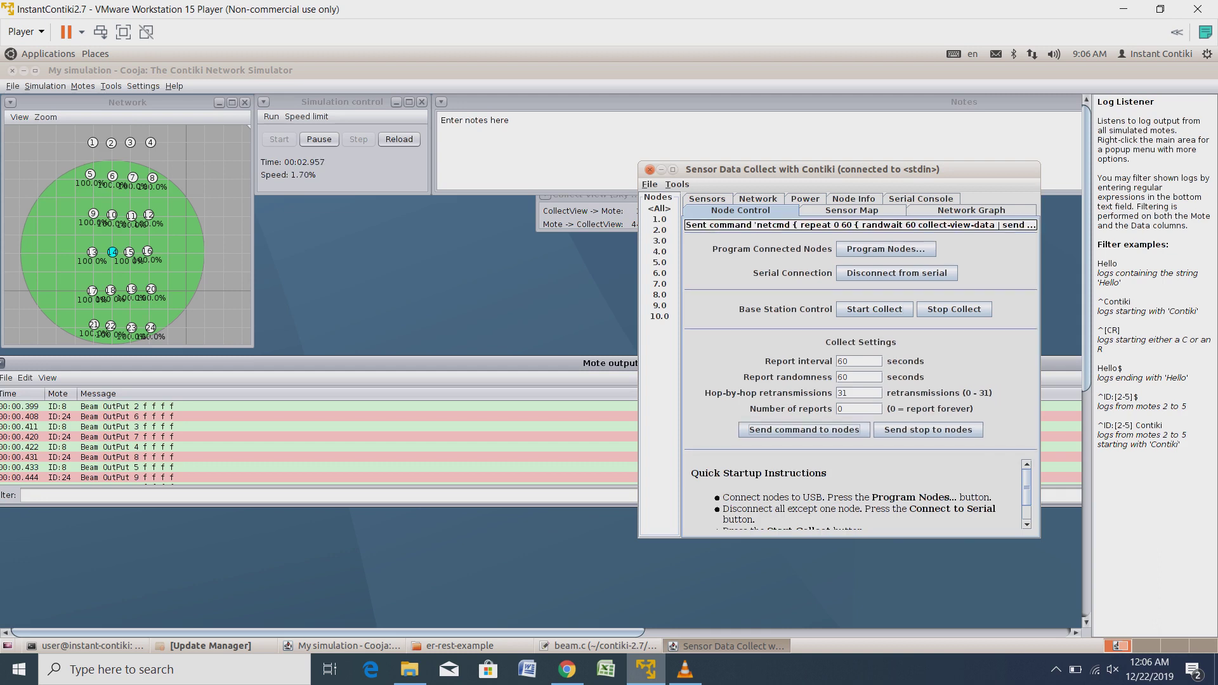
{"action": "left_click", "coordinate": [874, 309]}
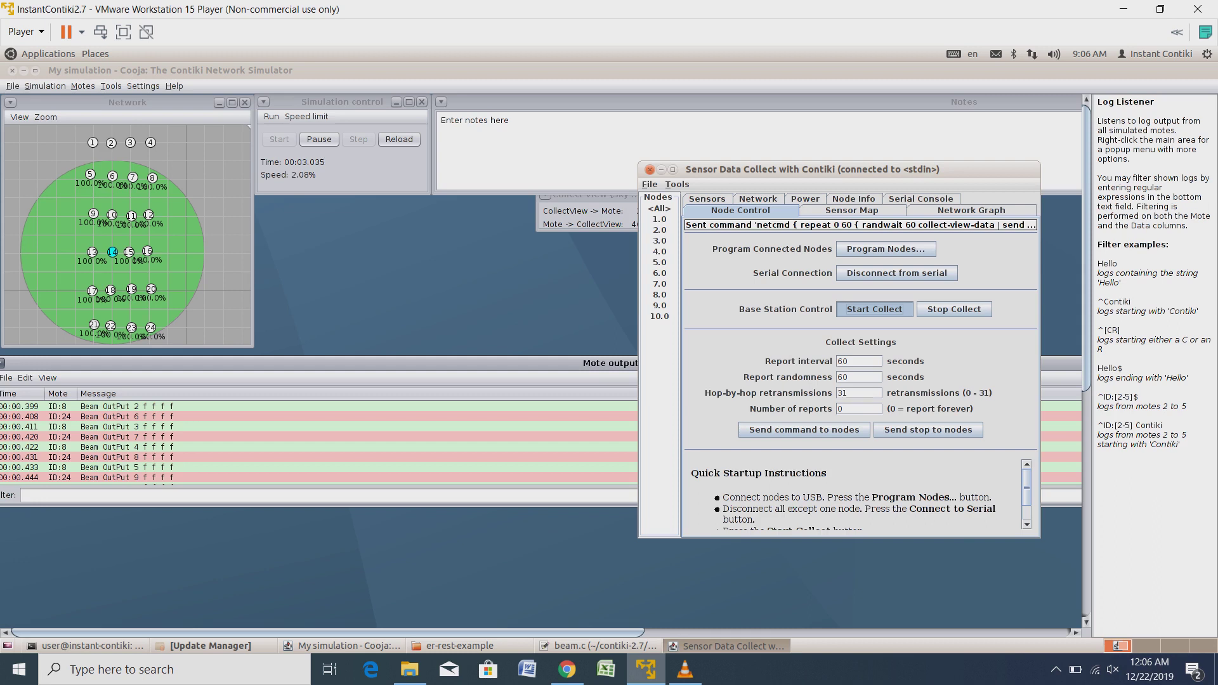
Examine the sensor map, the network graph and the sensor charts for temperature, humidity, battery voltage and light
{"action": "left_click", "coordinate": [851, 210]}
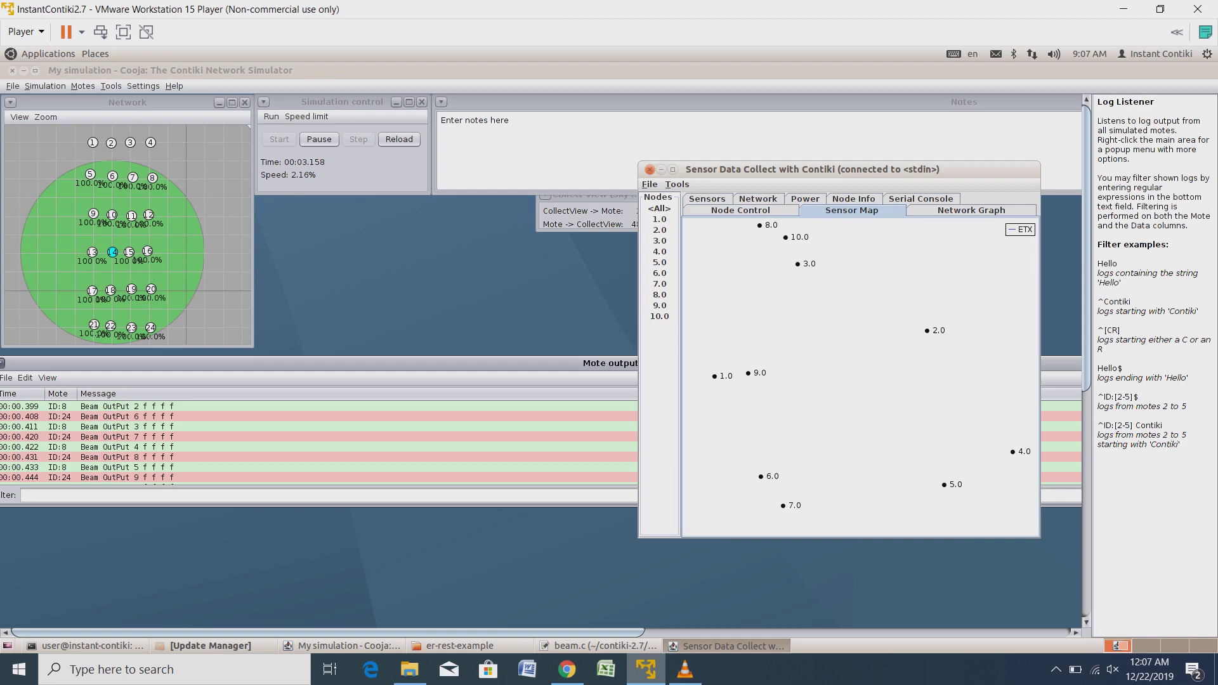
{"action": "left_click", "coordinate": [971, 210]}
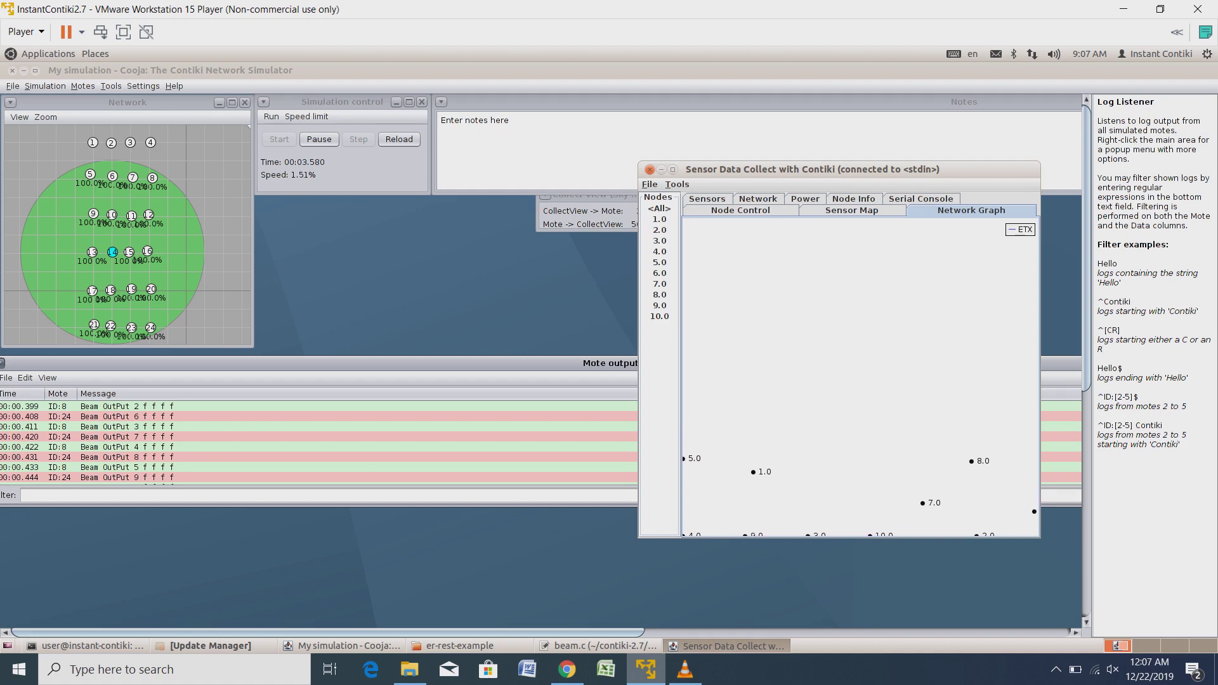
{"action": "left_click", "coordinate": [707, 198]}
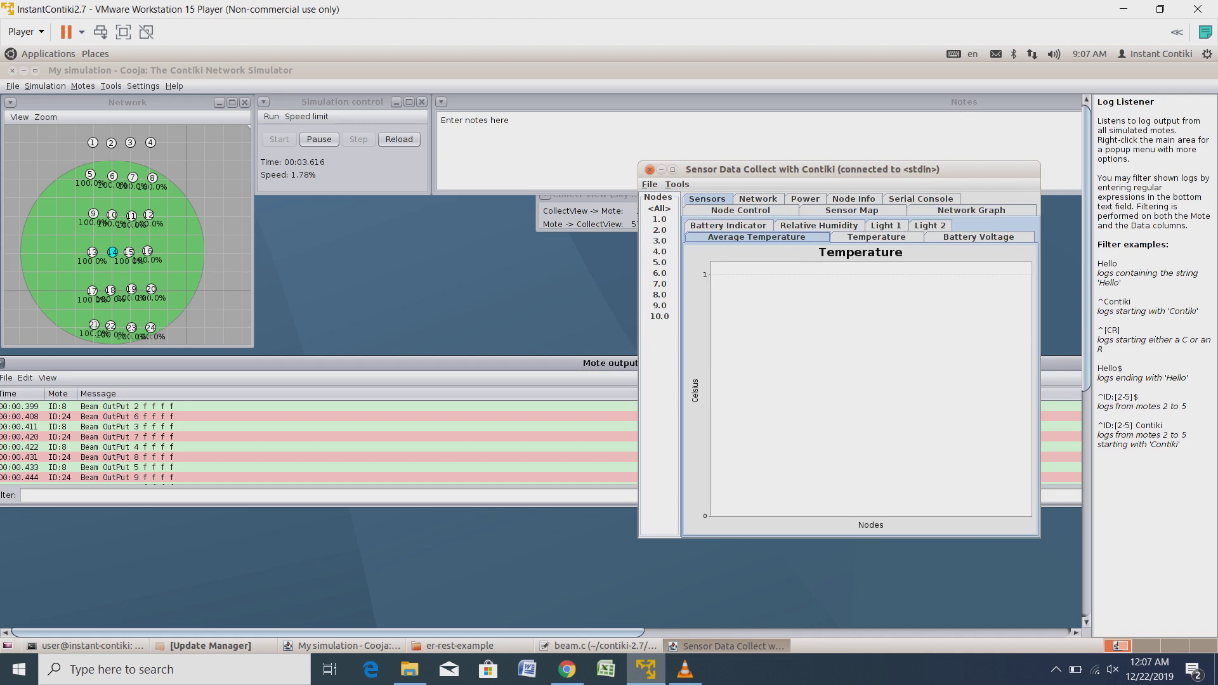
{"action": "left_click", "coordinate": [875, 237]}
{"action": "left_click", "coordinate": [818, 225]}
{"action": "left_click", "coordinate": [886, 225]}
{"action": "left_click", "coordinate": [978, 237]}
{"action": "left_click", "coordinate": [929, 225]}
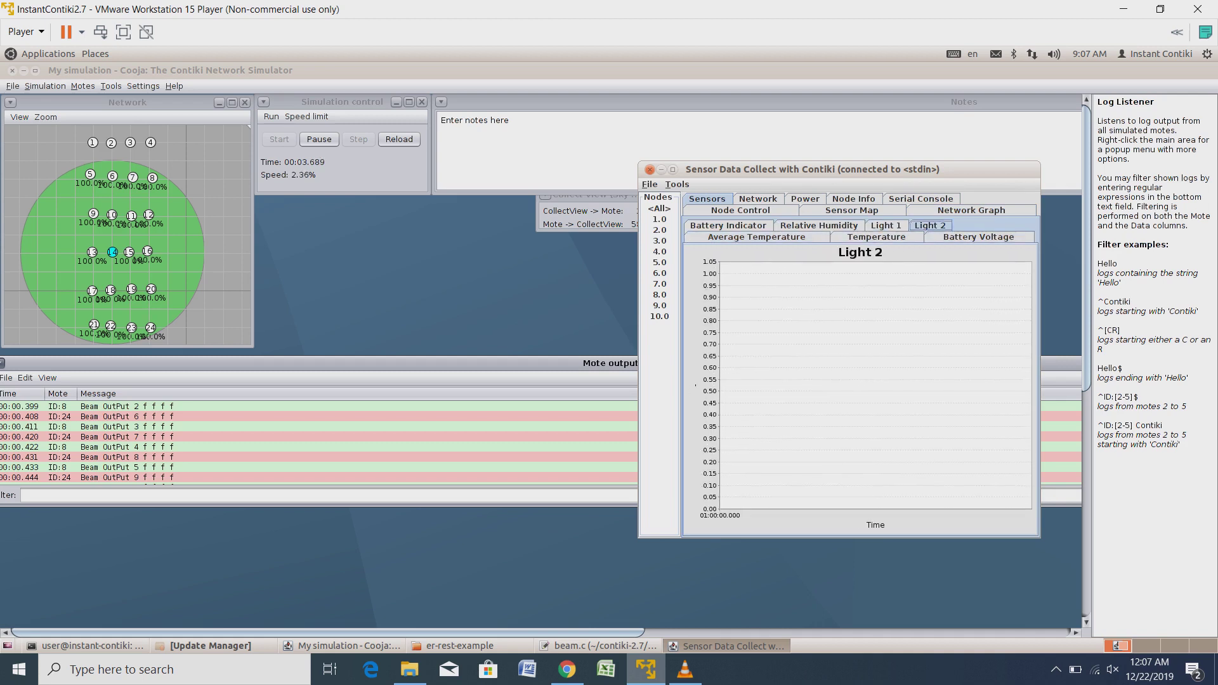
Check the routing metric chart and the serial console output of the collected nodes
{"action": "left_click", "coordinate": [758, 198]}
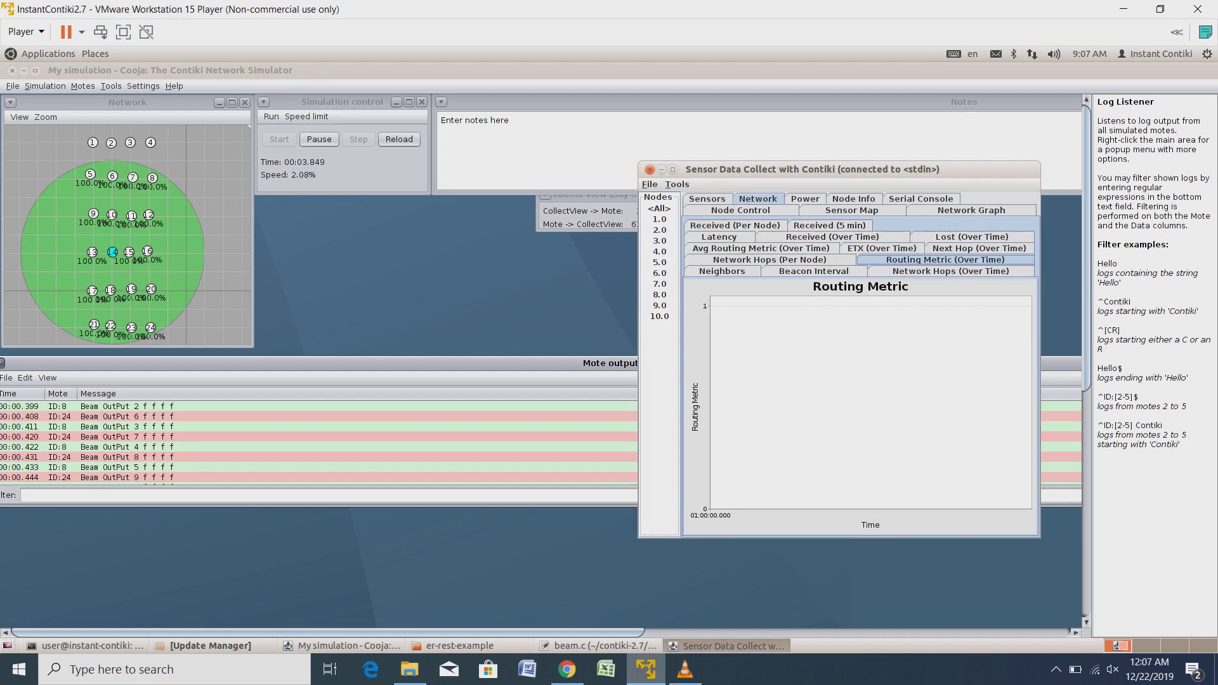
{"action": "left_click", "coordinate": [853, 199]}
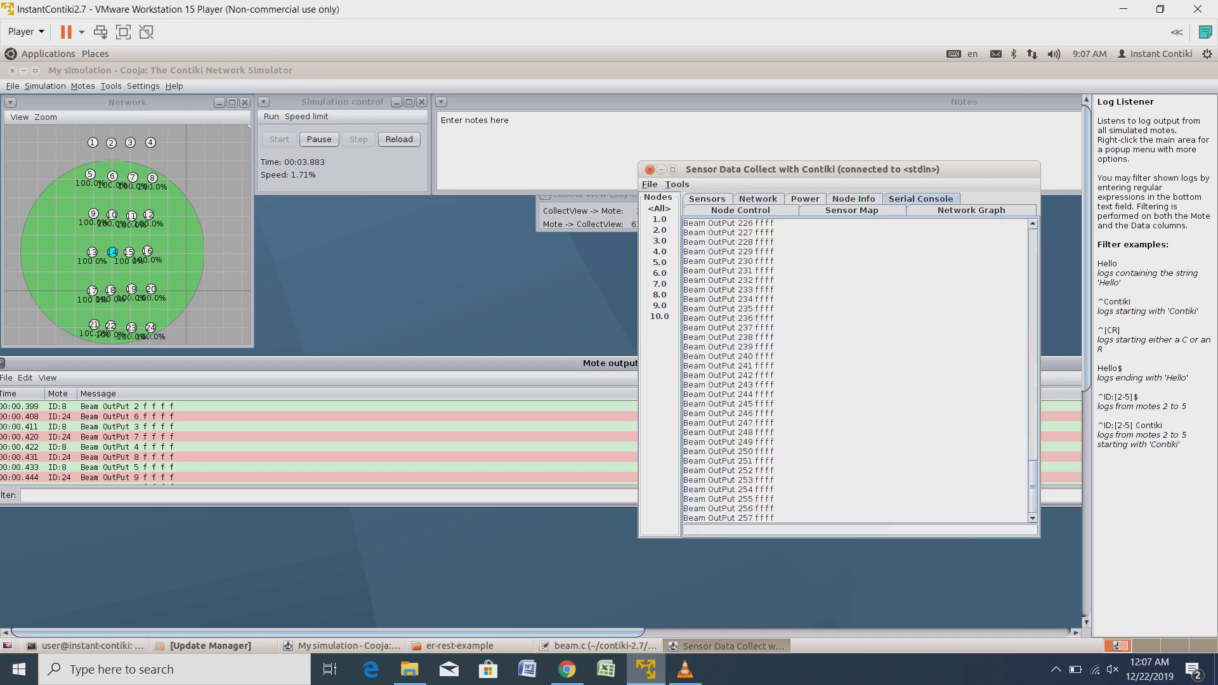
{"action": "left_click", "coordinate": [851, 210]}
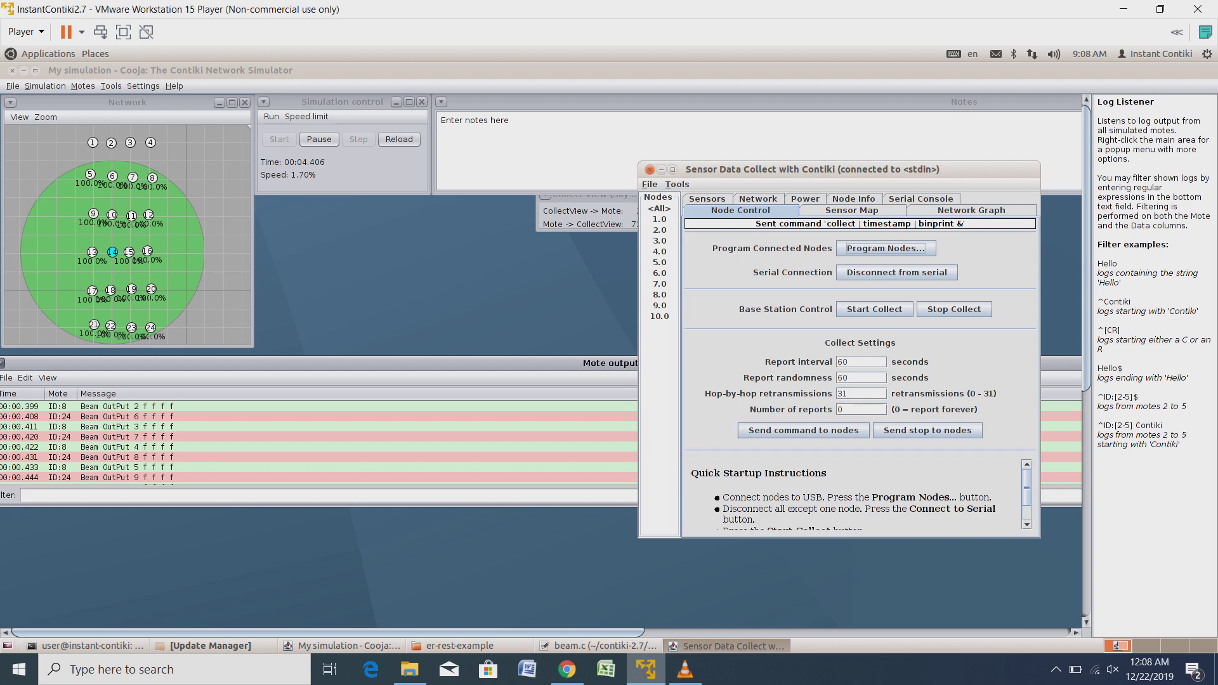
Check the average temperature, battery indicator and relative humidity charts, and the network routing metric chart
{"action": "left_click", "coordinate": [706, 198]}
{"action": "left_click", "coordinate": [755, 236]}
{"action": "left_click", "coordinate": [728, 225]}
{"action": "left_click", "coordinate": [818, 226]}
{"action": "left_click", "coordinate": [757, 198]}
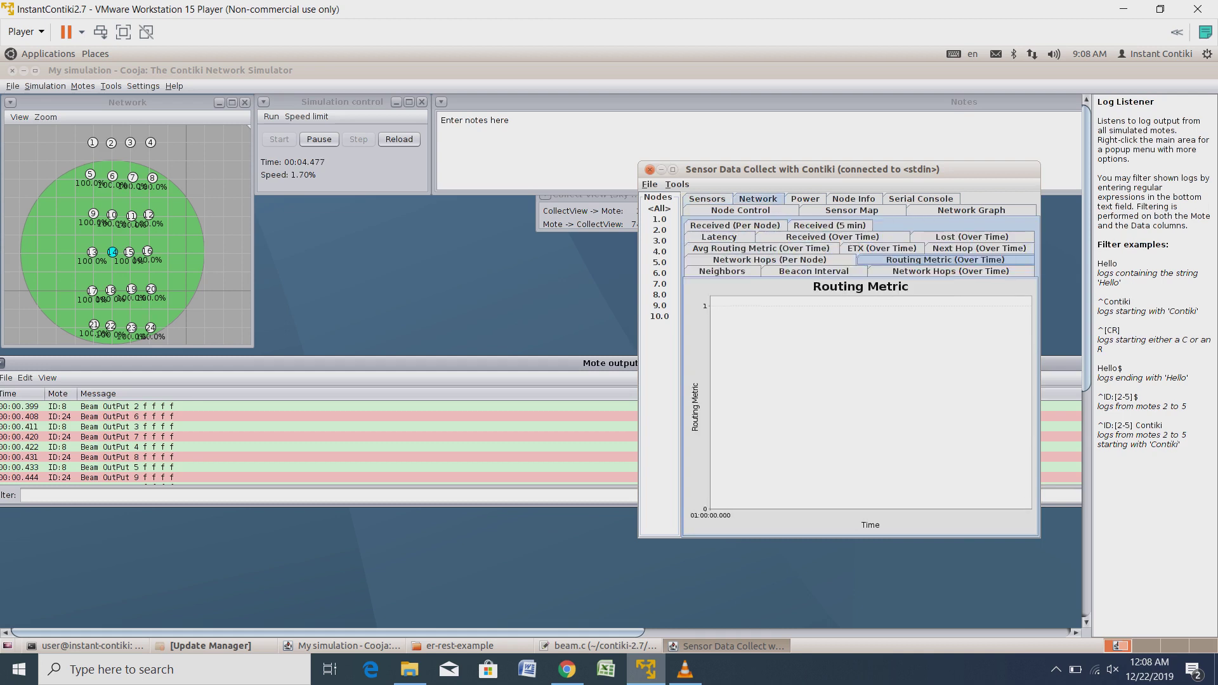
Resend the collect command to the nodes and start base station collection again
{"action": "left_click", "coordinate": [739, 210]}
{"action": "left_click", "coordinate": [803, 430]}
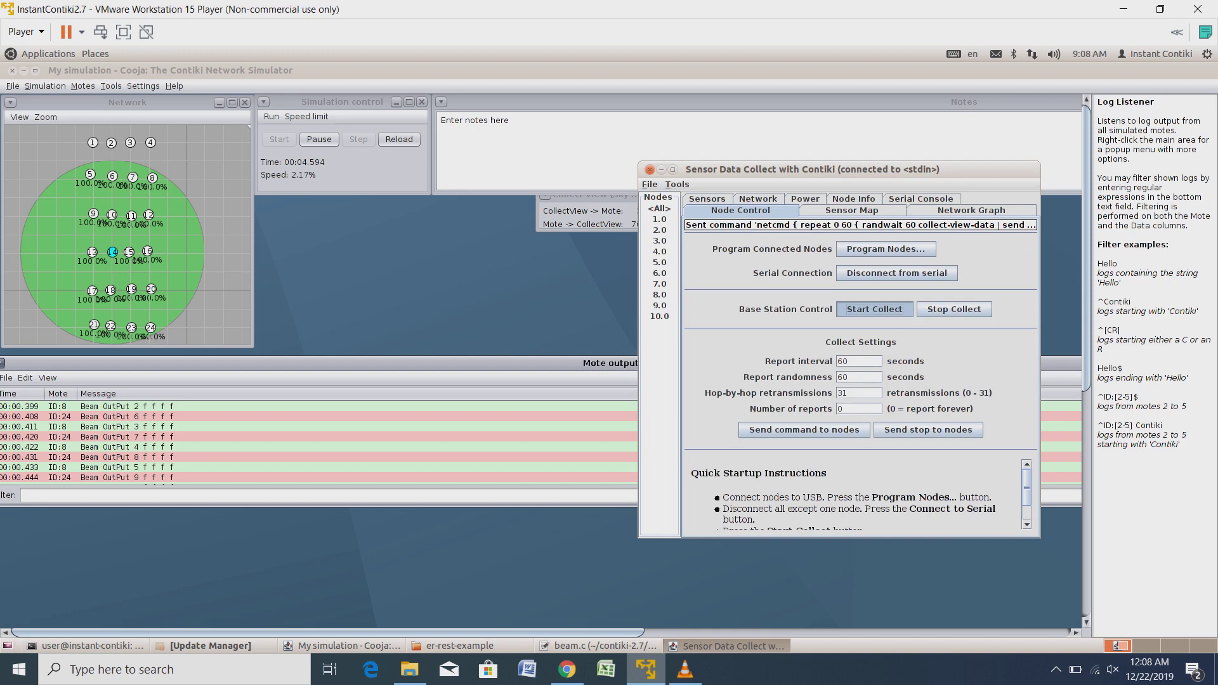
{"action": "left_click", "coordinate": [874, 309]}
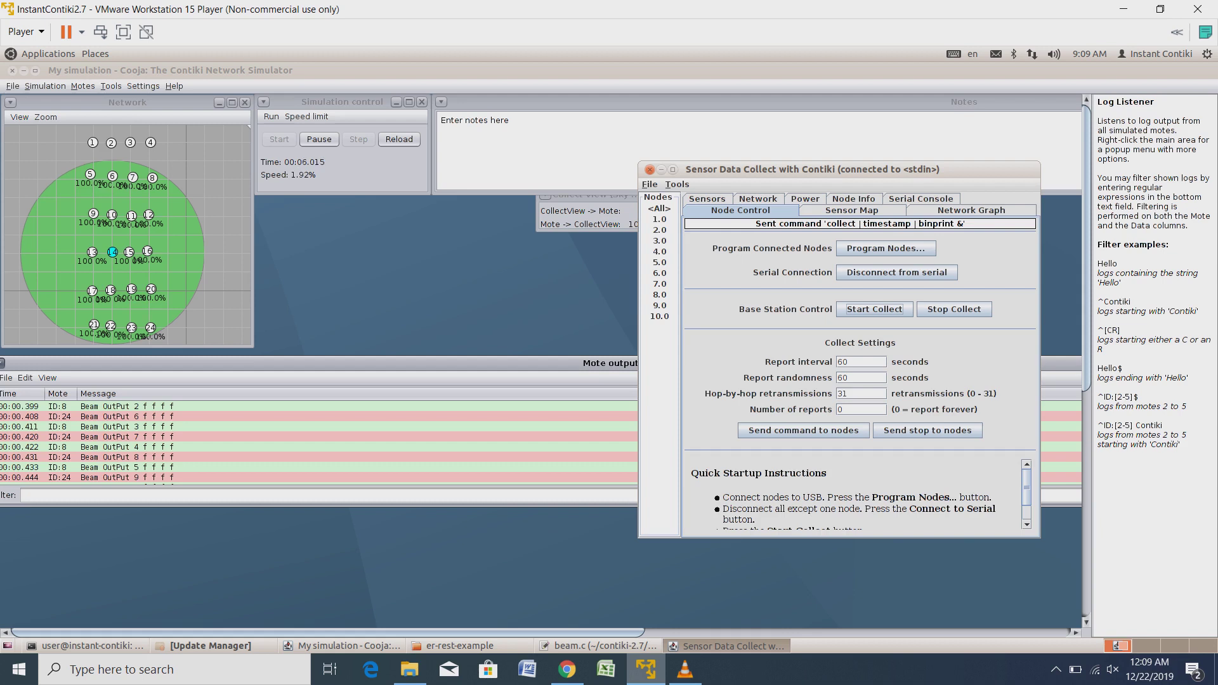
Check the relative humidity chart, and repeat the node command and base station collection start
{"action": "left_click", "coordinate": [706, 199]}
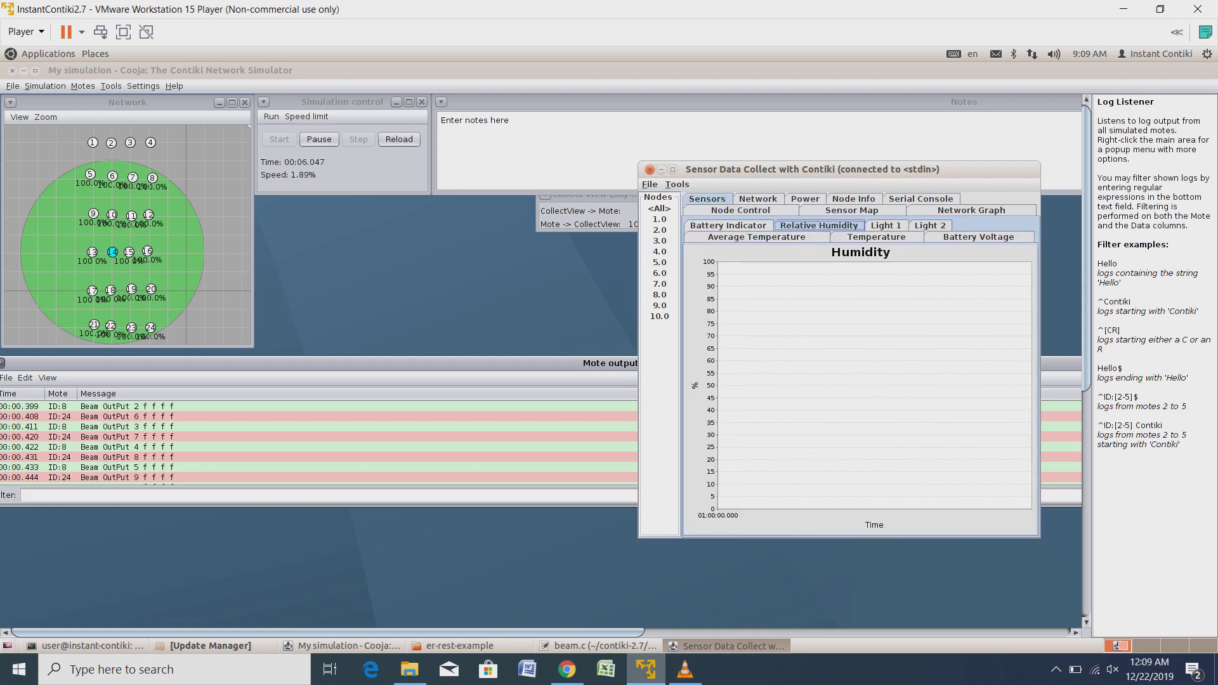
{"action": "left_click", "coordinate": [740, 210]}
{"action": "left_click", "coordinate": [804, 429]}
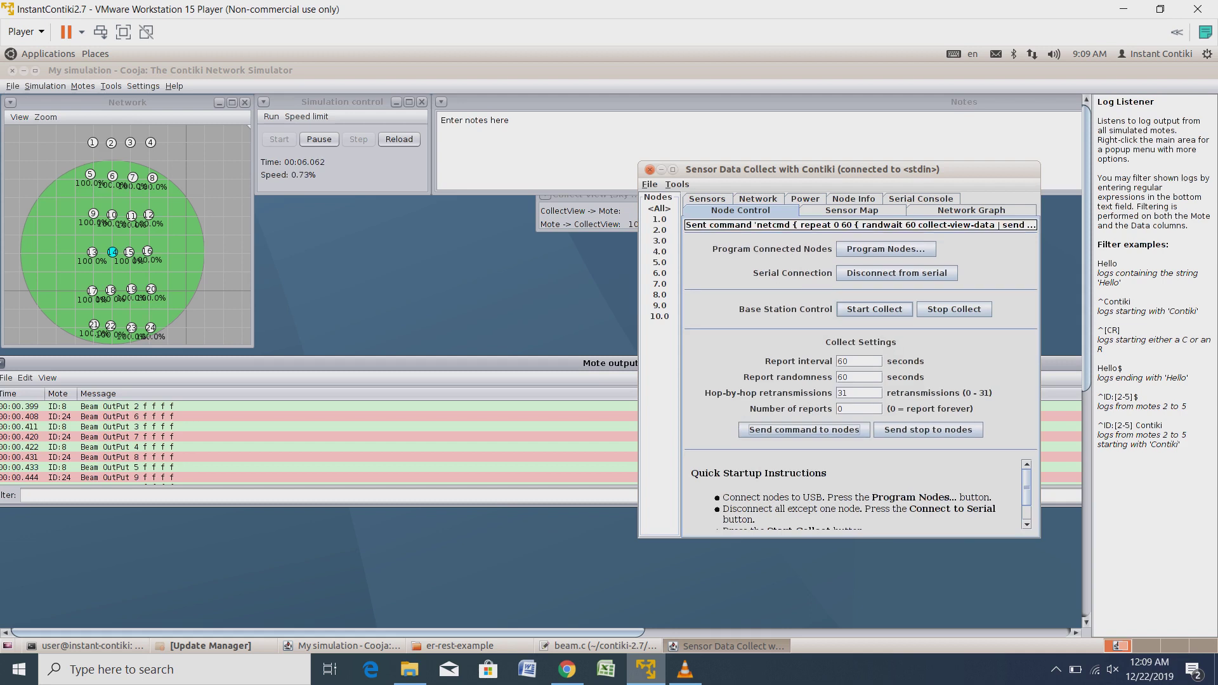
{"action": "left_click", "coordinate": [874, 309]}
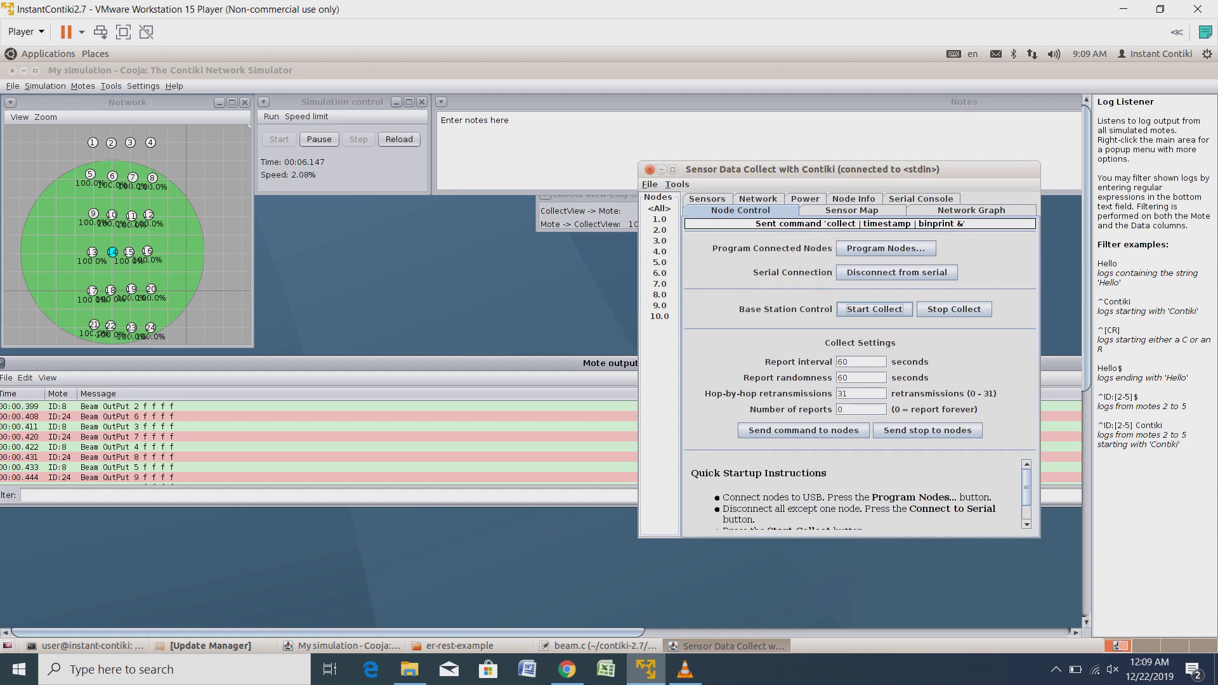
Examine the humidity chart and the network charts for received packets, average routing metric, routing metric and network hops over time
{"action": "left_click", "coordinate": [707, 199]}
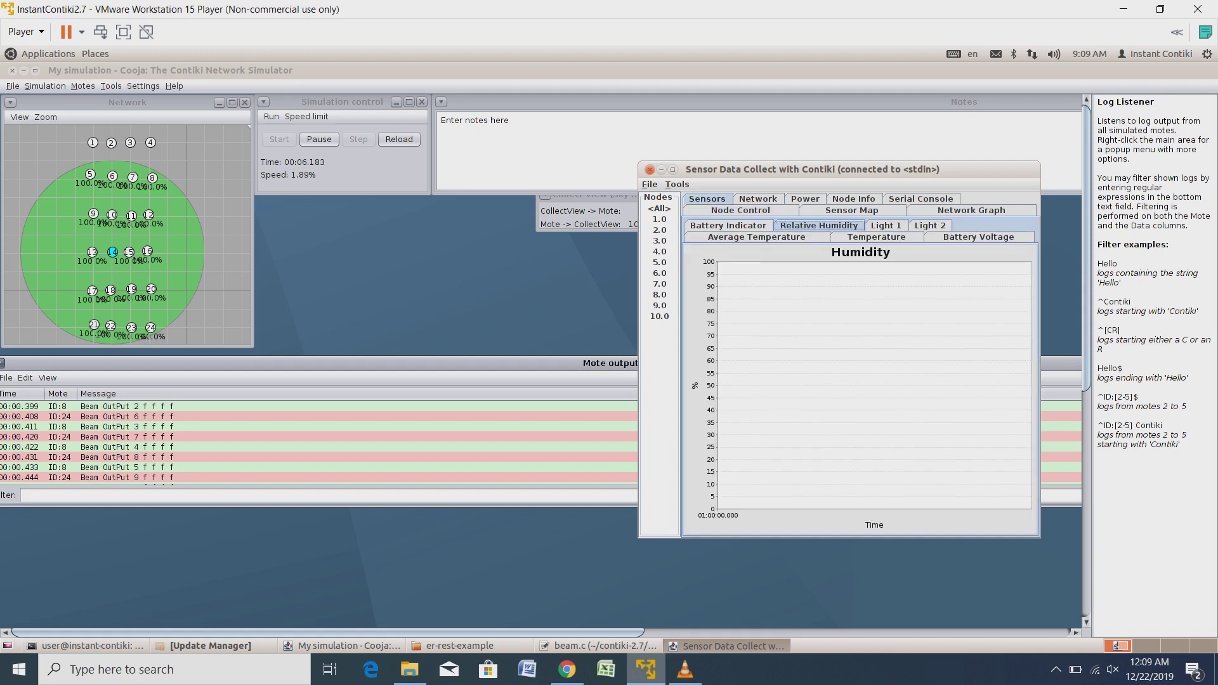
{"action": "left_click", "coordinate": [757, 199]}
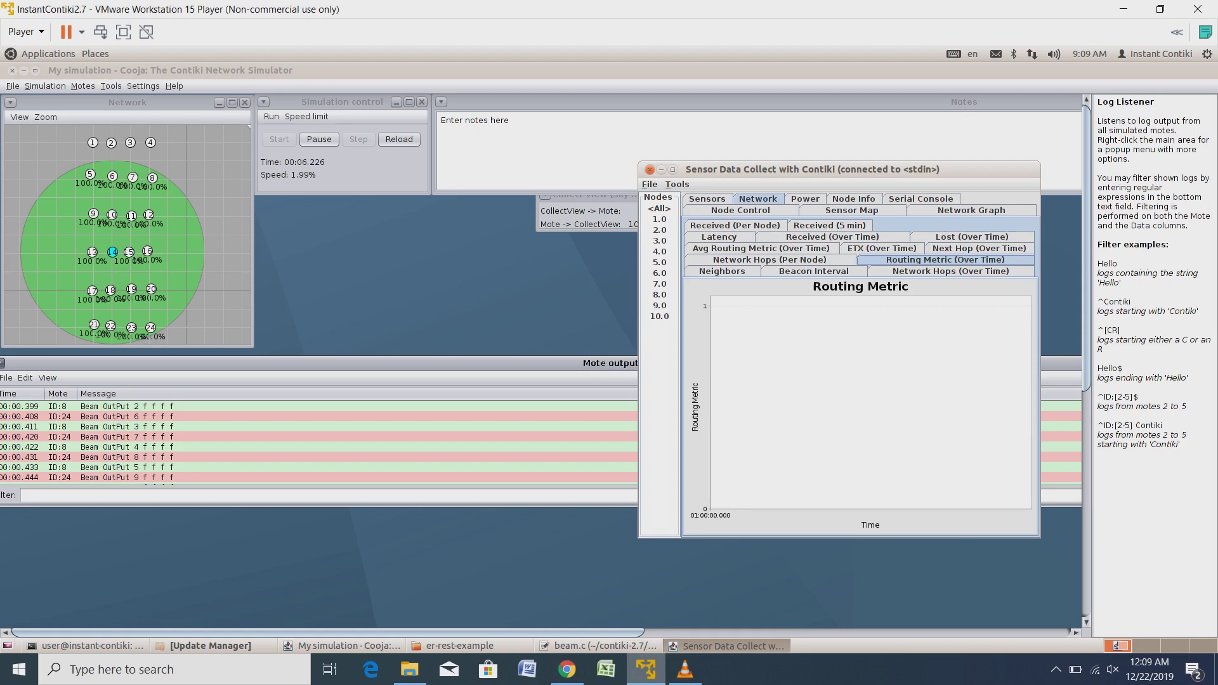
{"action": "left_click", "coordinate": [832, 236]}
{"action": "left_click", "coordinate": [829, 226]}
{"action": "left_click", "coordinate": [831, 237]}
{"action": "left_click", "coordinate": [761, 248]}
{"action": "left_click", "coordinate": [945, 260]}
{"action": "left_click", "coordinate": [950, 271]}
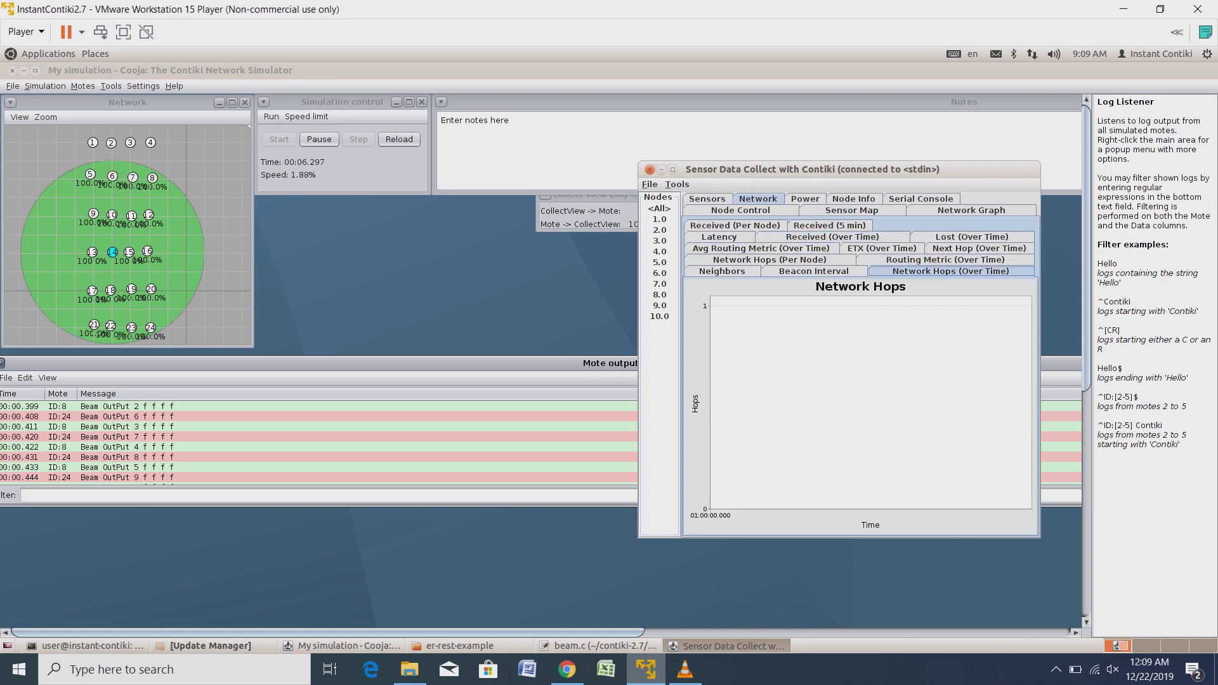
View the simulation's mote output log maximized, and restore the log window to its normal size
{"action": "key", "text": "alt+Tab"}
{"action": "key", "text": "ctrl+F10"}
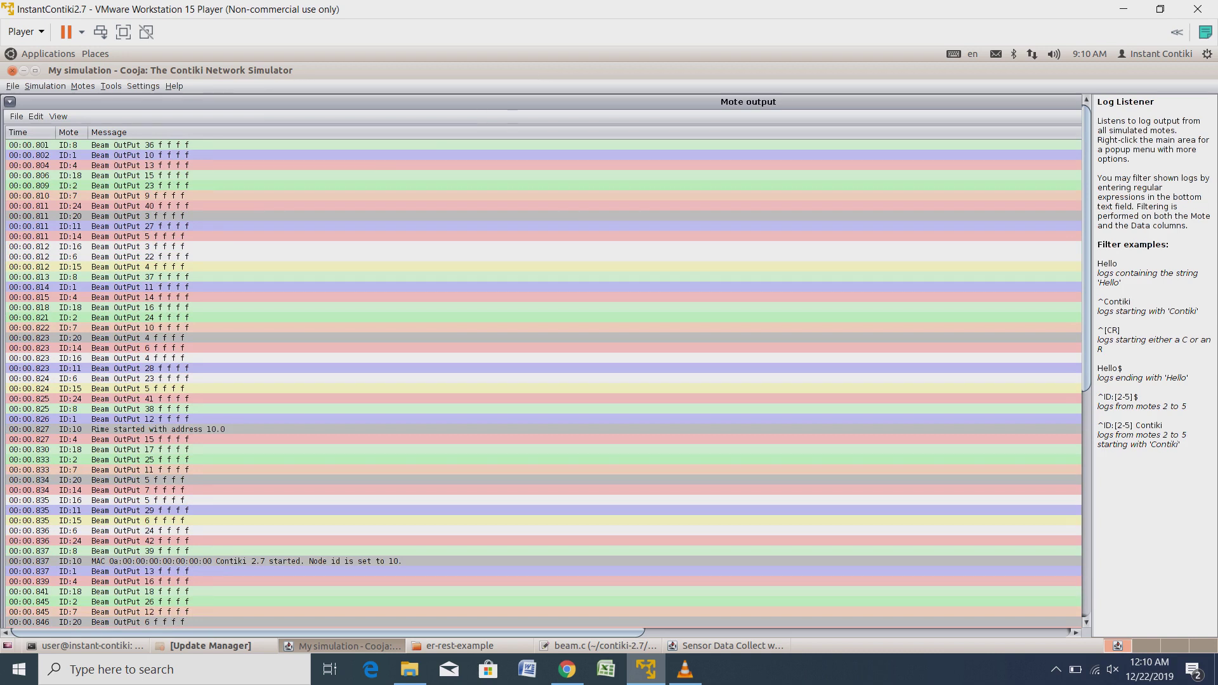
{"action": "double_click", "coordinate": [596, 102]}
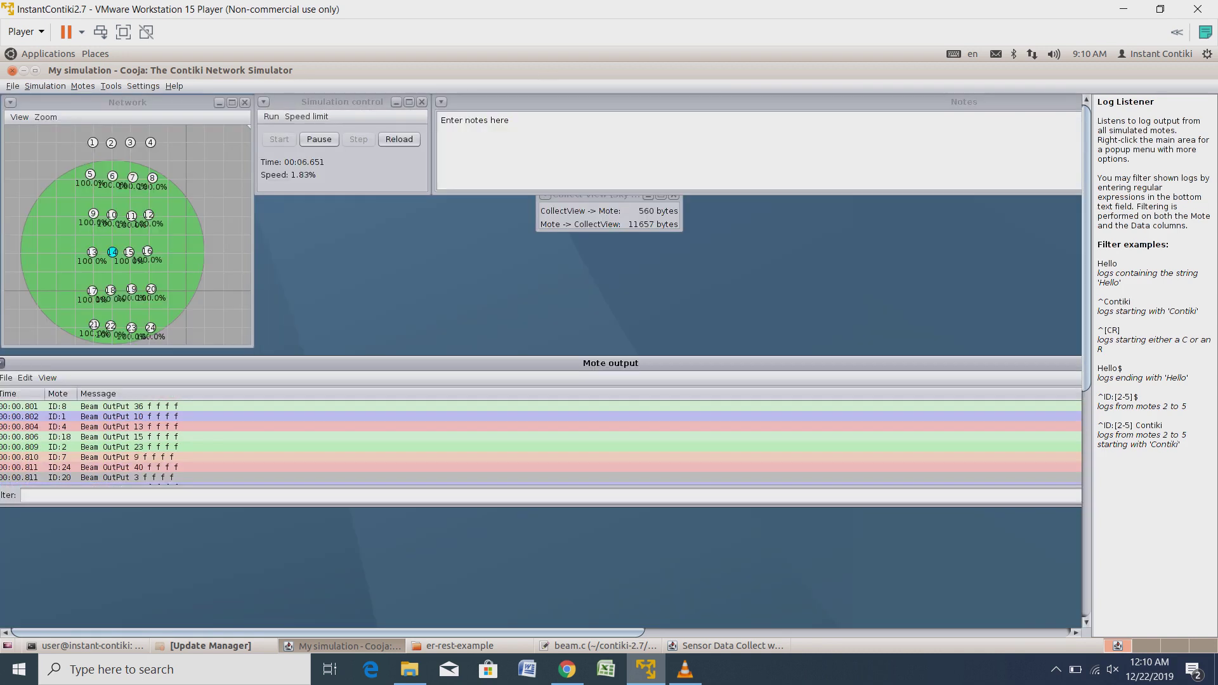
Return to the Sensor Data Collect window and examine the received packets, next hop, routing metric, network hops and beacon interval charts
{"action": "left_click", "coordinate": [729, 645]}
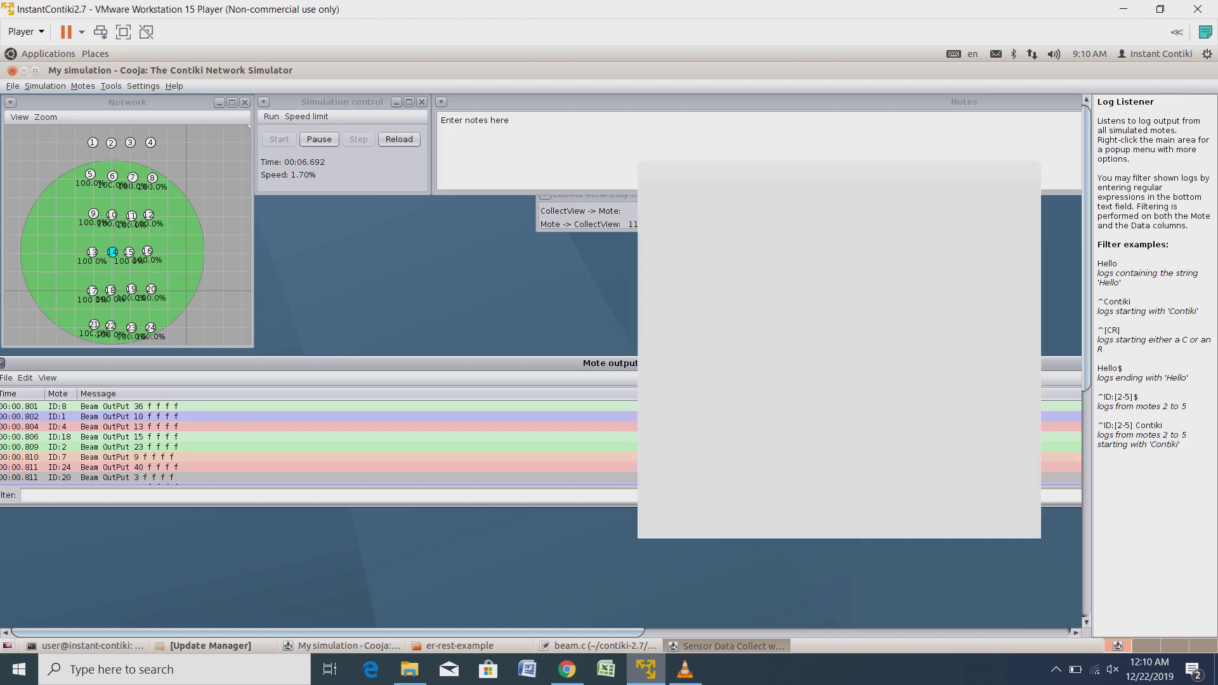
{"action": "left_click", "coordinate": [761, 248]}
{"action": "left_click", "coordinate": [831, 236]}
{"action": "left_click", "coordinate": [829, 225]}
{"action": "left_click", "coordinate": [832, 237]}
{"action": "left_click", "coordinate": [979, 248]}
{"action": "left_click", "coordinate": [944, 259]}
{"action": "left_click", "coordinate": [950, 271]}
{"action": "key", "text": "Left"}
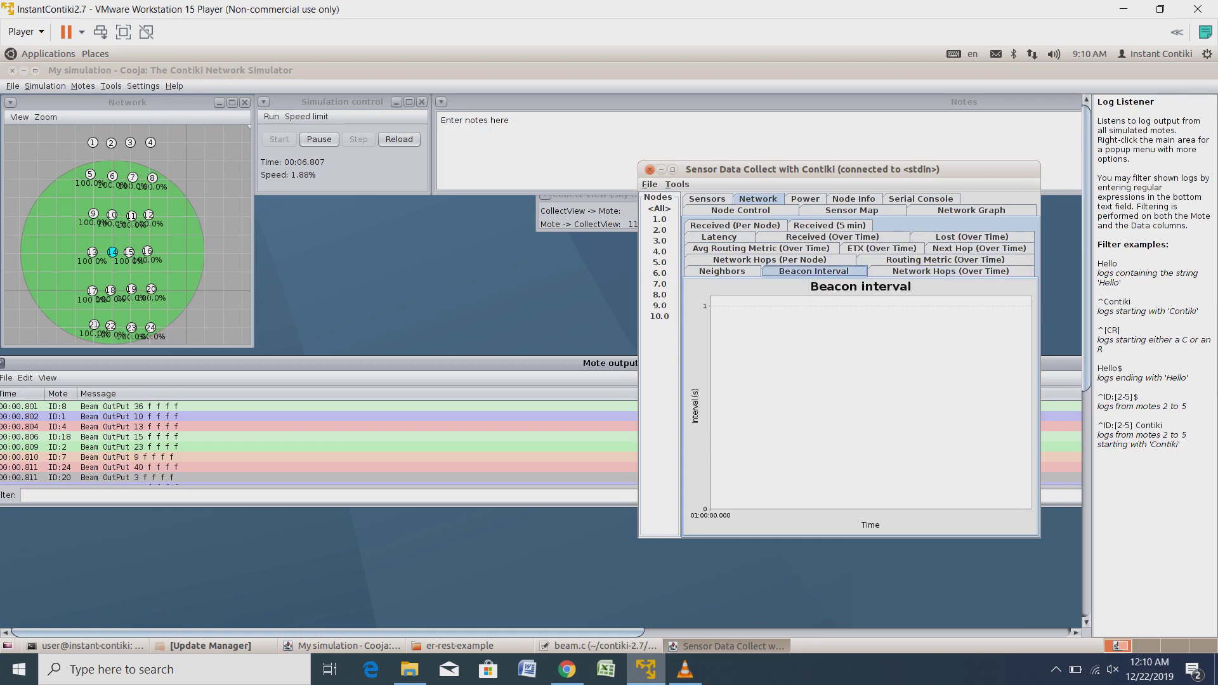
Examine the charts for average routing metric, latency, and received packets per node, over five minutes and over time
{"action": "key", "text": "Left"}
{"action": "key", "text": "Up"}
{"action": "left_click", "coordinate": [761, 248]}
{"action": "left_click", "coordinate": [719, 237]}
{"action": "left_click", "coordinate": [734, 225]}
{"action": "left_click", "coordinate": [830, 225]}
{"action": "left_click", "coordinate": [832, 237]}
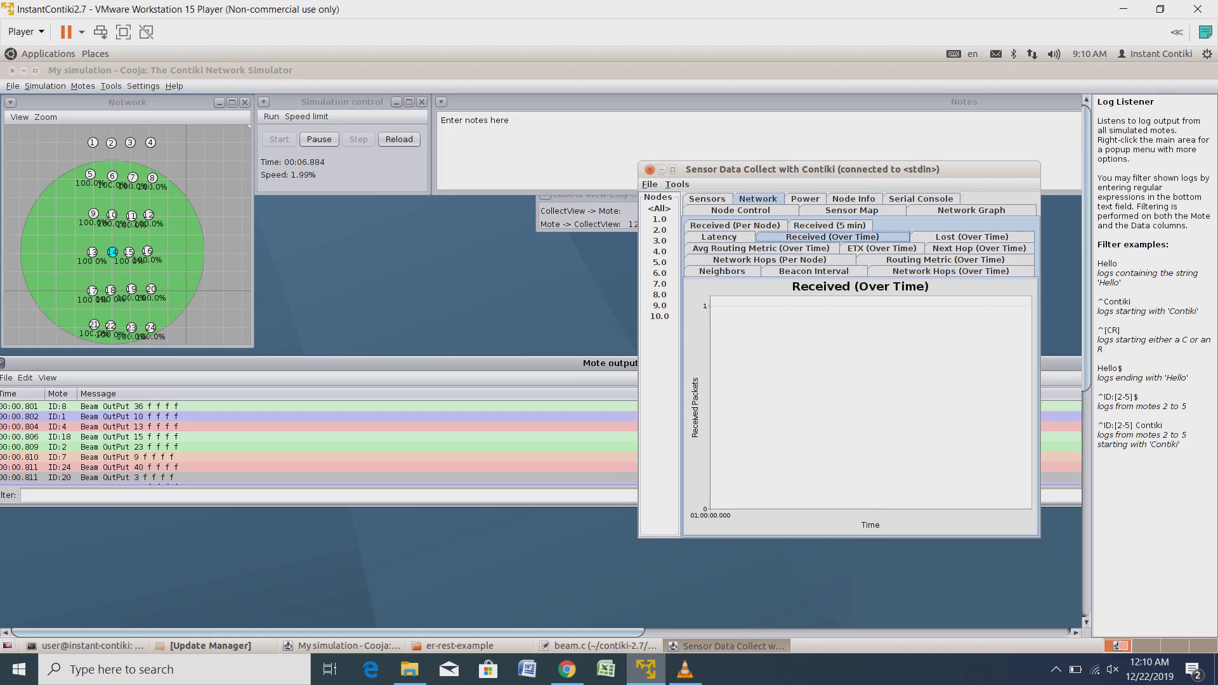
Examine the charts for lost packets, next hop, ETX, routing metric, beacon interval and network hops over time and per node
{"action": "left_click", "coordinate": [972, 237]}
{"action": "left_click", "coordinate": [978, 248]}
{"action": "left_click", "coordinate": [882, 248]}
{"action": "left_click", "coordinate": [945, 259]}
{"action": "left_click", "coordinate": [949, 271]}
{"action": "left_click", "coordinate": [813, 271]}
{"action": "left_click", "coordinate": [768, 260]}
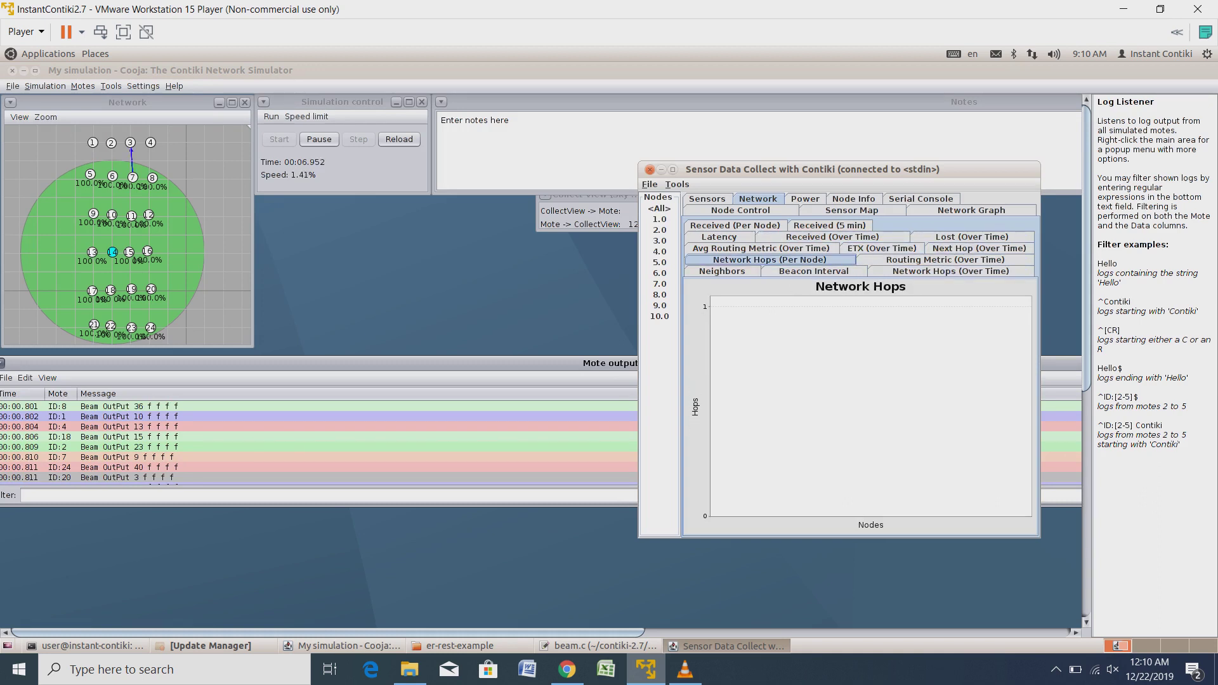
Check the neighbors, average routing metric and latency charts, and the received packets per node and for the last 5 minutes
{"action": "left_click", "coordinate": [721, 271]}
{"action": "left_click", "coordinate": [760, 248]}
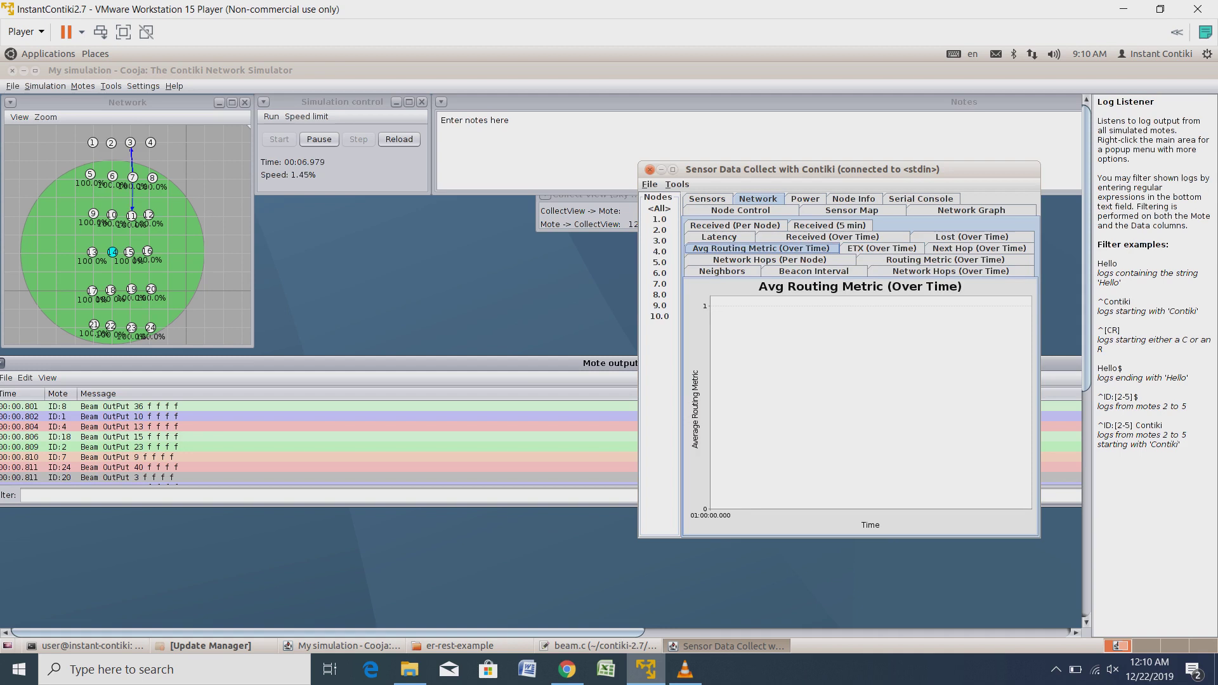
{"action": "left_click", "coordinate": [719, 236]}
{"action": "left_click", "coordinate": [734, 226]}
{"action": "left_click", "coordinate": [829, 225]}
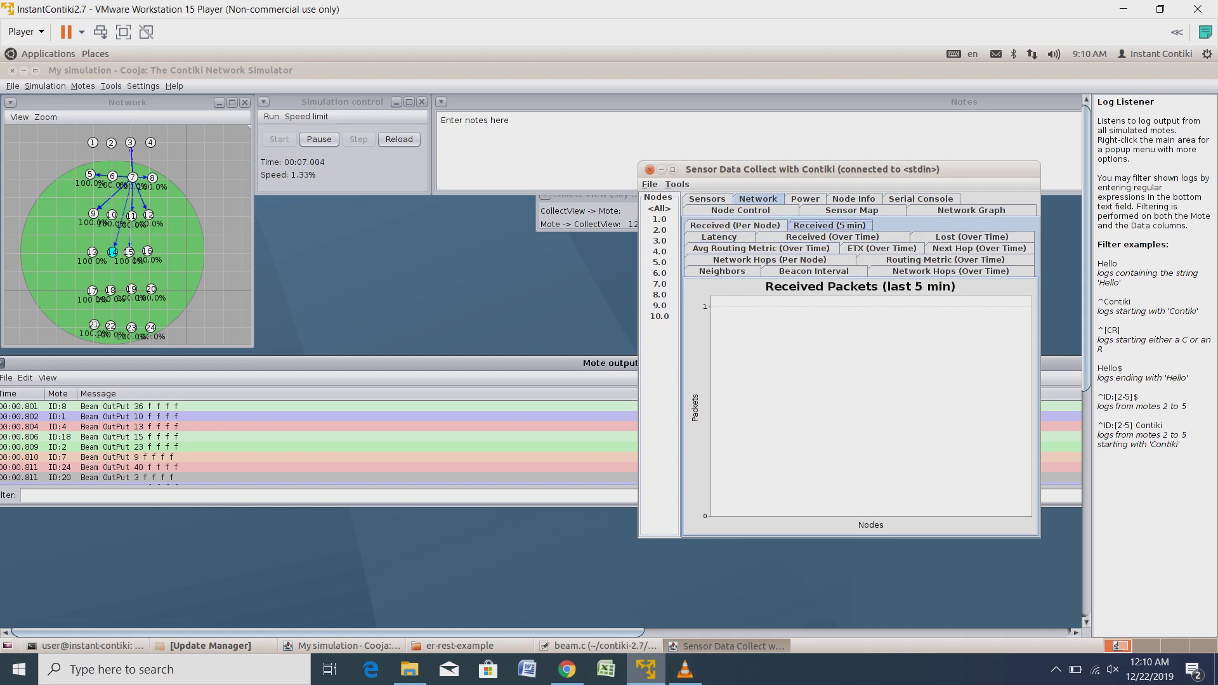
Send the collect command to the nodes once more and restart base station collection
{"action": "left_click", "coordinate": [740, 210]}
{"action": "left_click", "coordinate": [804, 430]}
{"action": "left_click", "coordinate": [874, 309]}
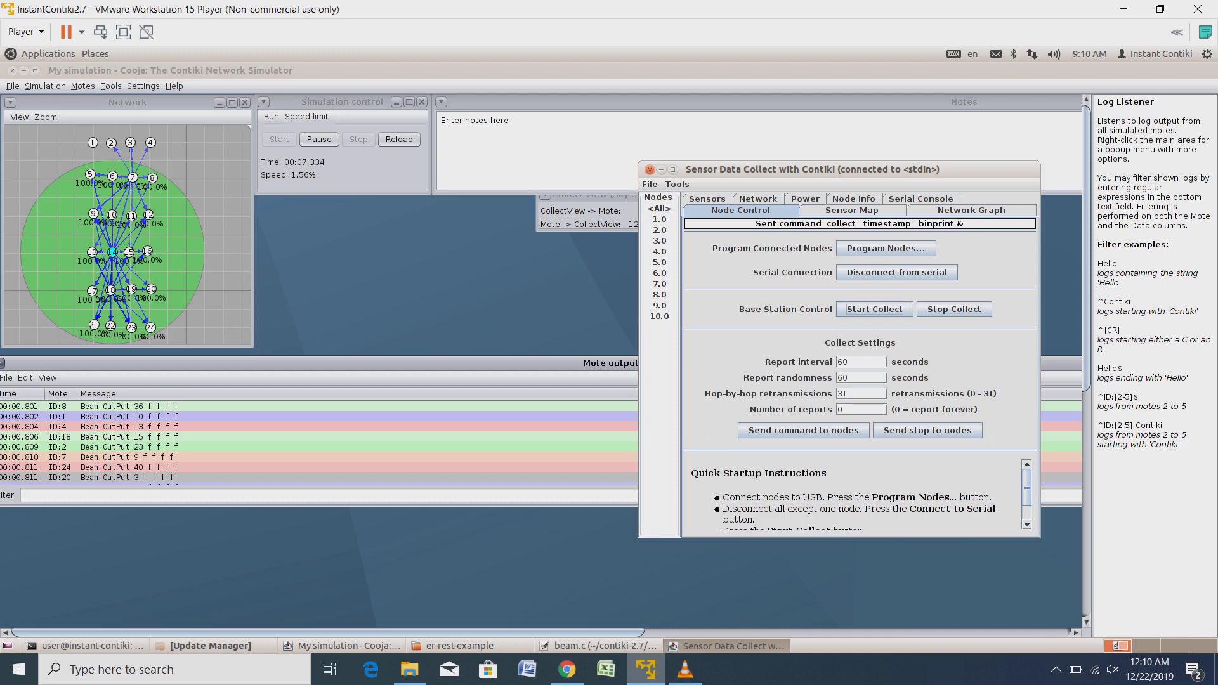
Check the power charts for average power, radio duty cycle, power history and instantaneous power
{"action": "left_click", "coordinate": [804, 199]}
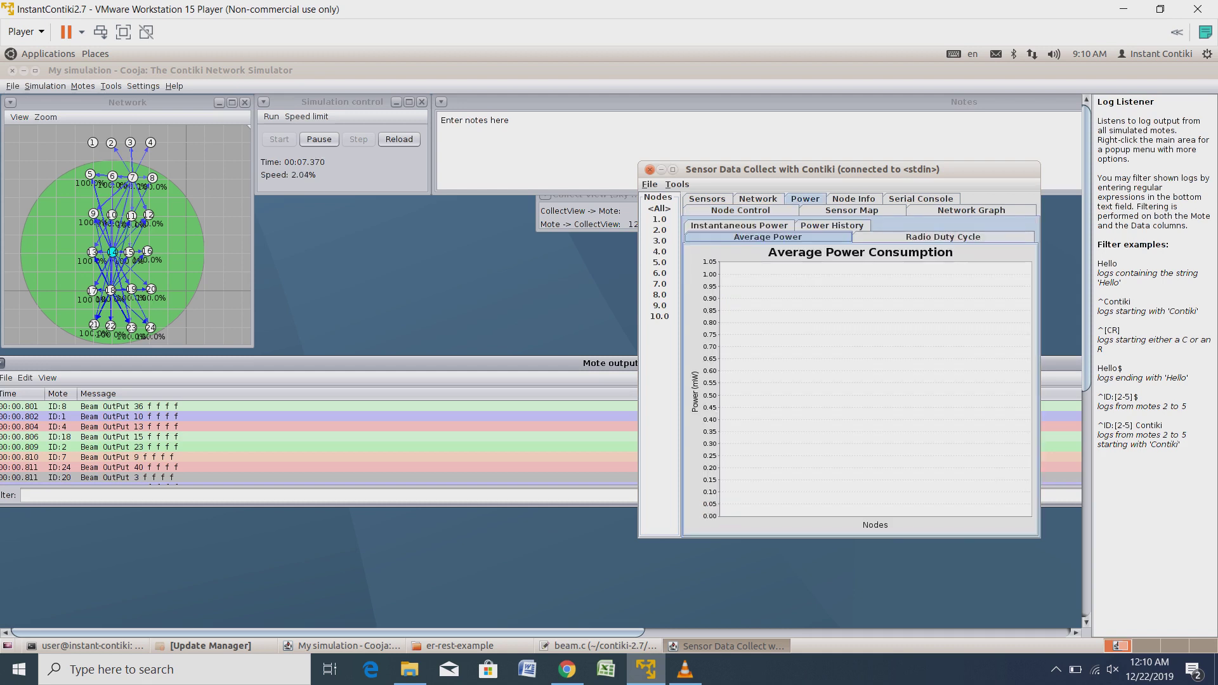
{"action": "left_click", "coordinate": [942, 236]}
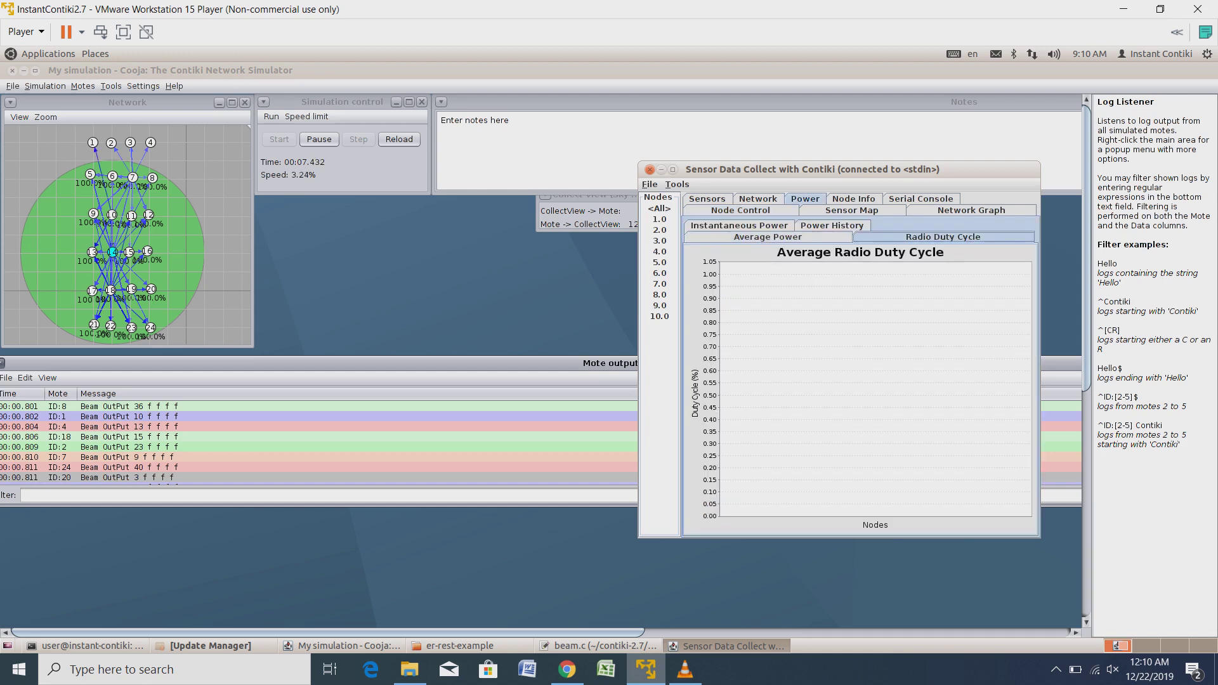
{"action": "left_click", "coordinate": [832, 225]}
{"action": "left_click", "coordinate": [739, 225]}
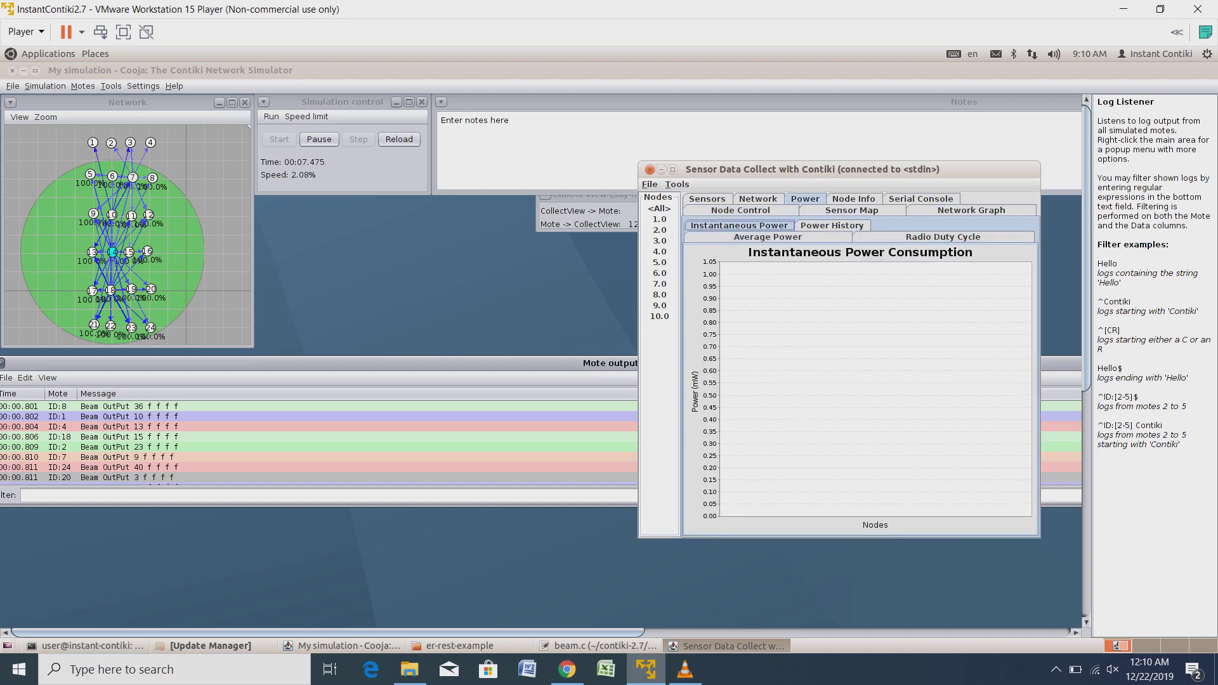
View the sensor map and the network graph of the collected nodes
{"action": "left_click", "coordinate": [740, 210]}
{"action": "left_click", "coordinate": [852, 210]}
{"action": "left_click", "coordinate": [971, 210]}
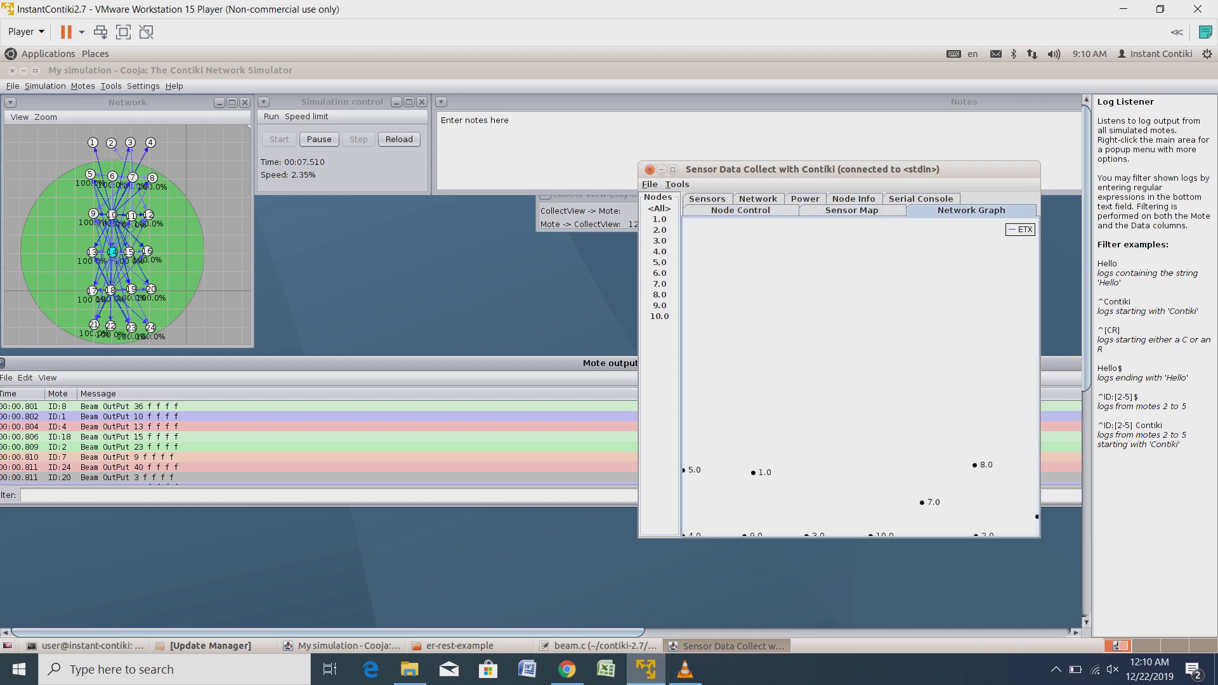
View the serial console, the node info table, and the average power, radio duty cycle, instantaneous power and power history charts
{"action": "left_click", "coordinate": [920, 199]}
{"action": "left_click", "coordinate": [854, 198]}
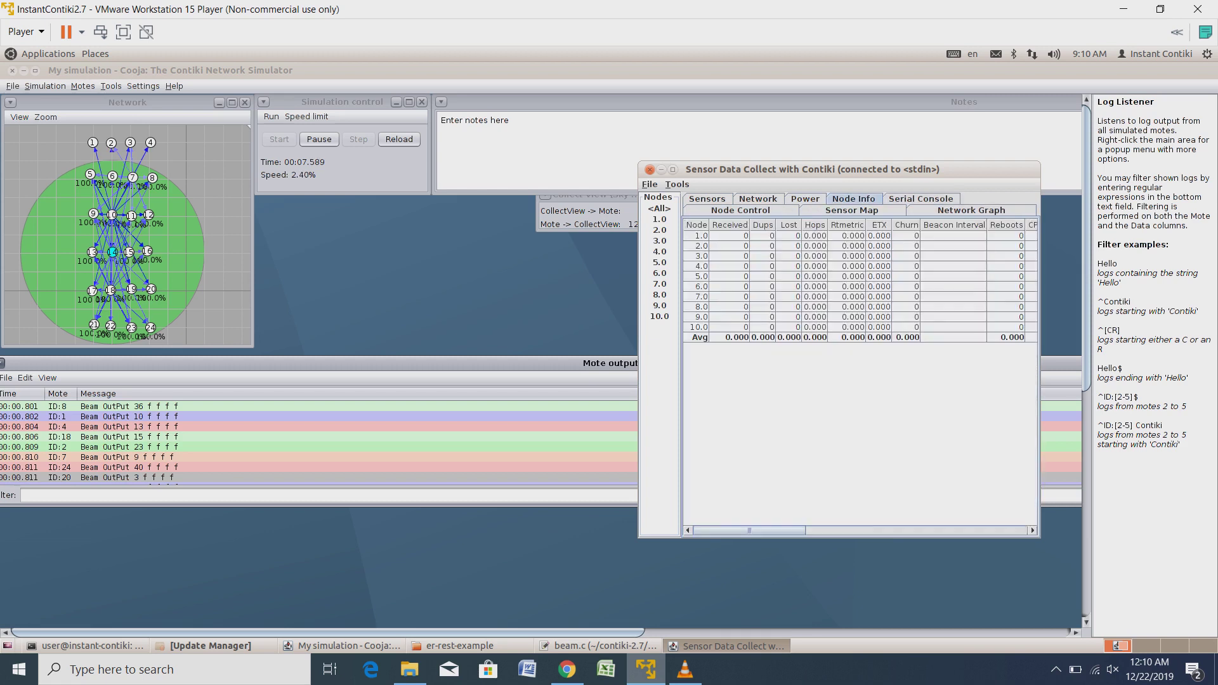
{"action": "left_click", "coordinate": [805, 199]}
{"action": "left_click", "coordinate": [767, 237]}
{"action": "left_click", "coordinate": [943, 237]}
{"action": "left_click", "coordinate": [739, 226]}
{"action": "left_click", "coordinate": [831, 225]}
{"action": "left_click", "coordinate": [767, 237]}
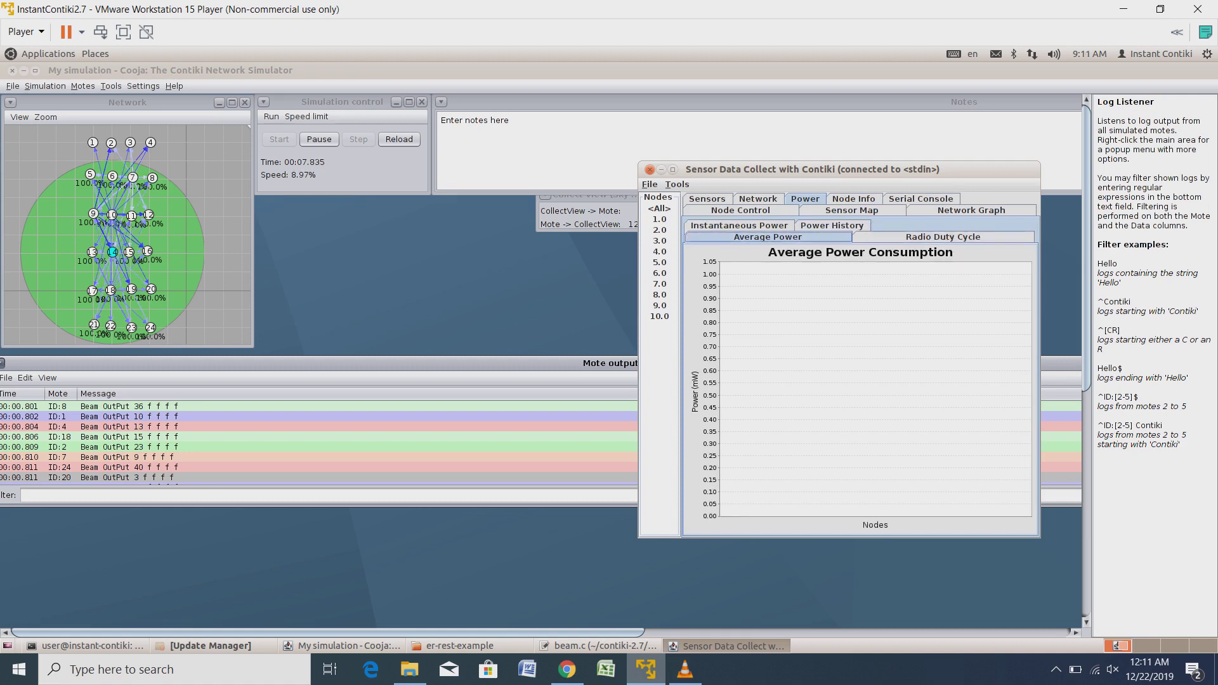
Recheck the power history, radio duty cycle and average power charts, finishing on instantaneous power
{"action": "left_click", "coordinate": [832, 225]}
{"action": "left_click", "coordinate": [943, 237]}
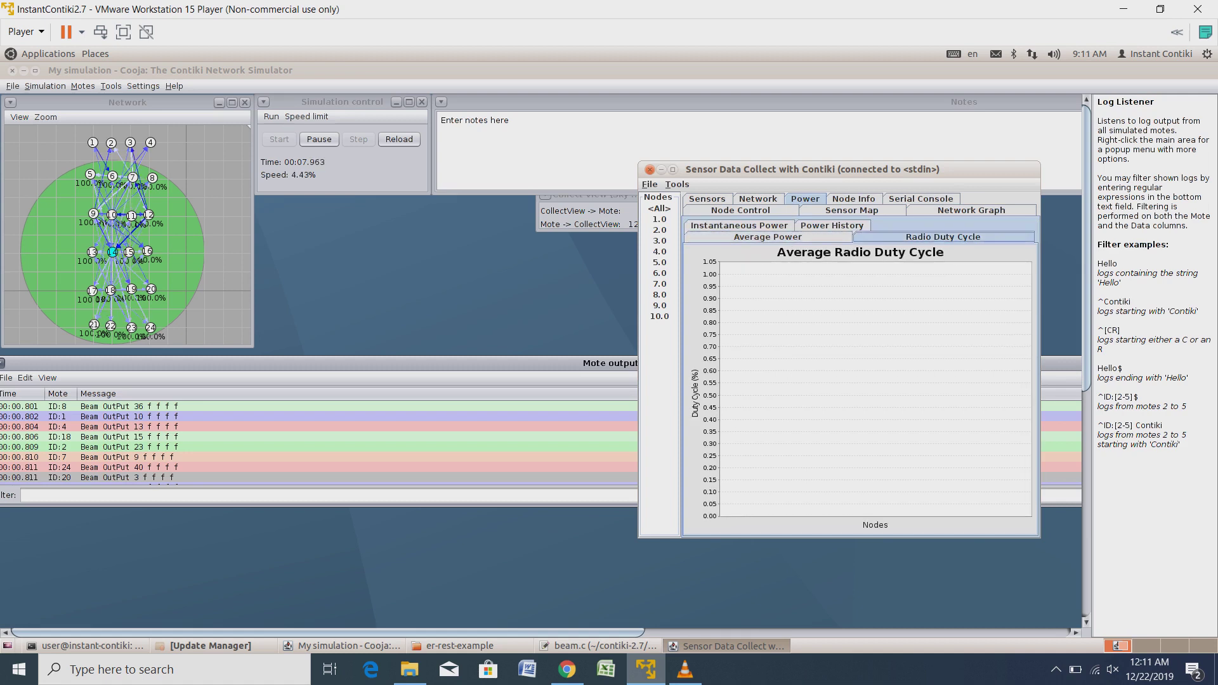
{"action": "left_click", "coordinate": [832, 225]}
{"action": "left_click", "coordinate": [739, 225]}
{"action": "left_click", "coordinate": [768, 236]}
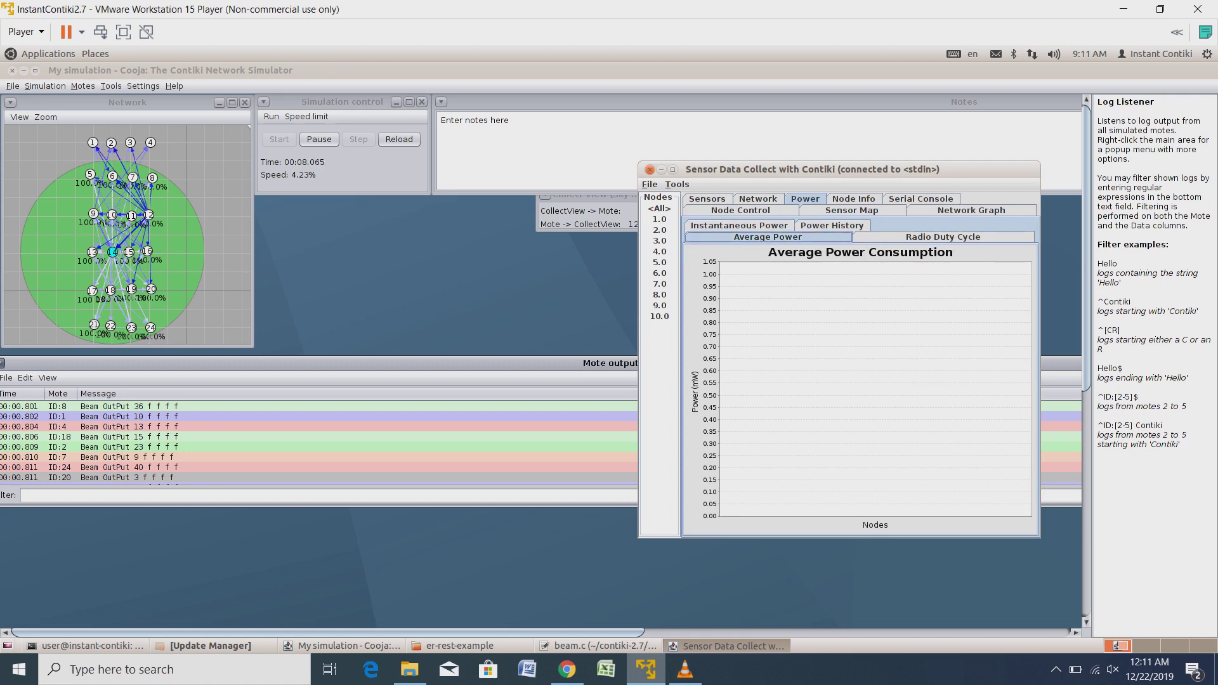
{"action": "left_click", "coordinate": [943, 237]}
{"action": "left_click", "coordinate": [832, 225]}
{"action": "left_click", "coordinate": [739, 225]}
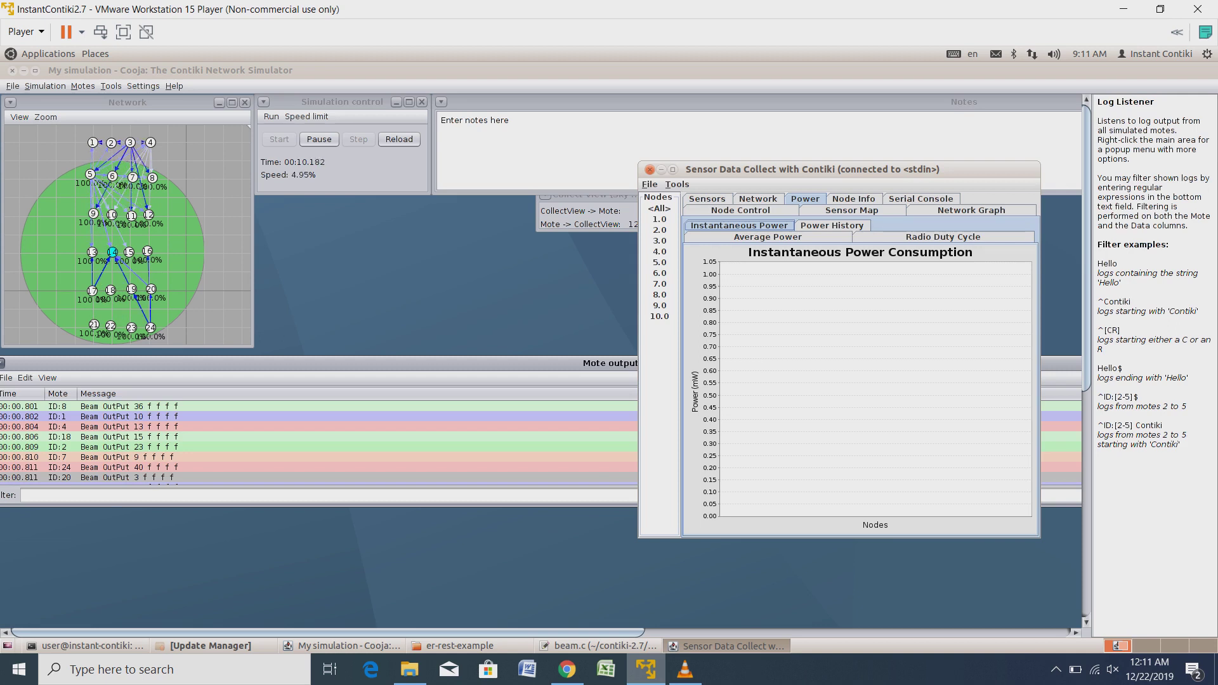
Check the sensor charts for average temperature, temperature, battery voltage, Light 2, Light 1, relative humidity and battery indicator
{"action": "left_click", "coordinate": [706, 199]}
{"action": "left_click", "coordinate": [756, 237]}
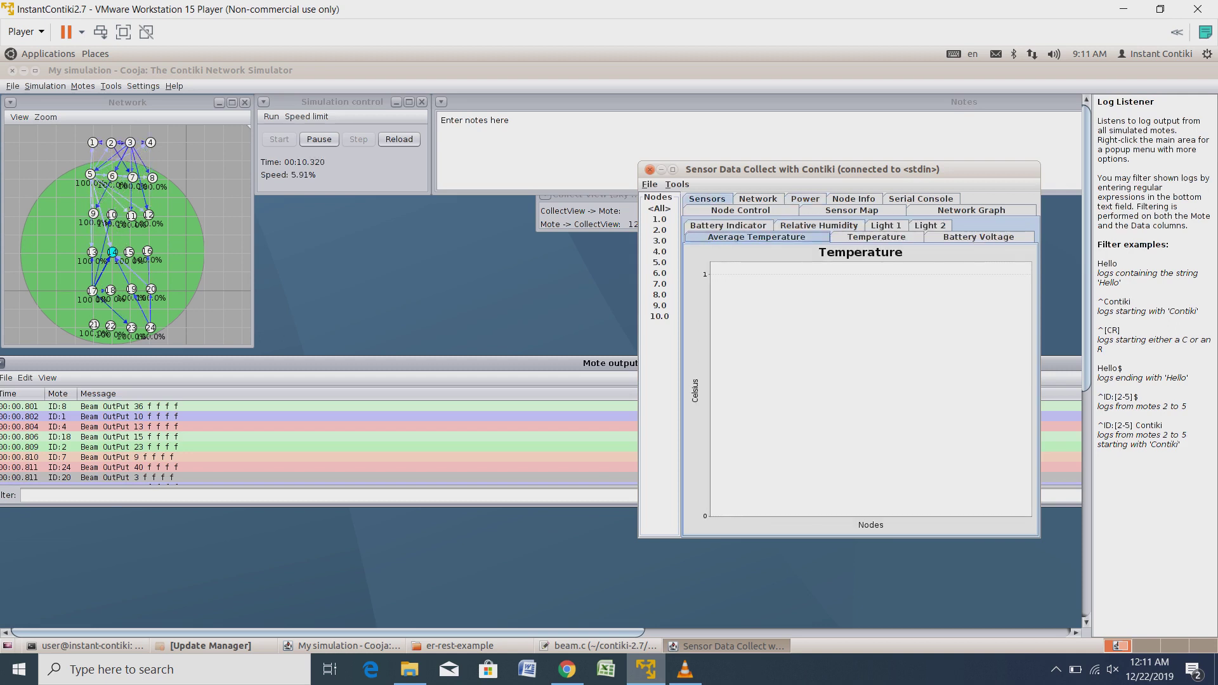
{"action": "left_click", "coordinate": [876, 237]}
{"action": "left_click", "coordinate": [979, 236]}
{"action": "left_click", "coordinate": [929, 225]}
{"action": "left_click", "coordinate": [886, 225]}
{"action": "left_click", "coordinate": [818, 226]}
{"action": "left_click", "coordinate": [727, 225]}
View the sensor map and recheck the average power, radio duty cycle, power history and instantaneous power charts
{"action": "left_click", "coordinate": [851, 210]}
{"action": "left_click", "coordinate": [804, 198]}
{"action": "left_click", "coordinate": [767, 237]}
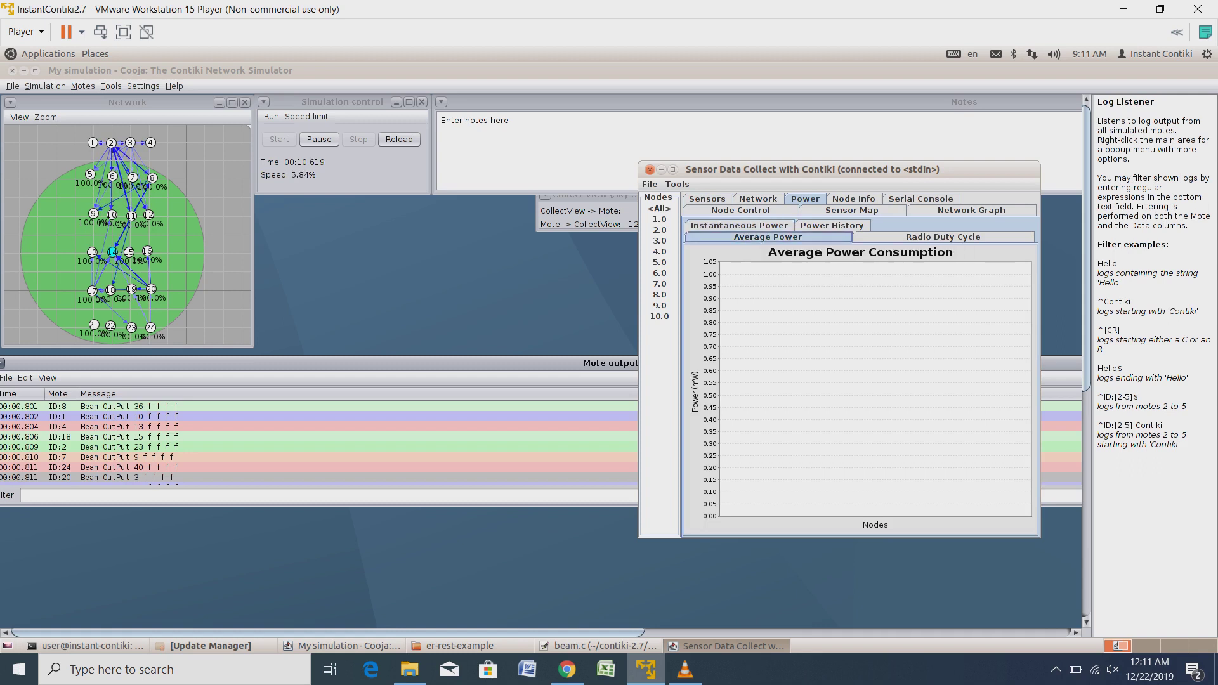
{"action": "left_click", "coordinate": [942, 237]}
{"action": "left_click", "coordinate": [831, 225]}
{"action": "left_click", "coordinate": [739, 225]}
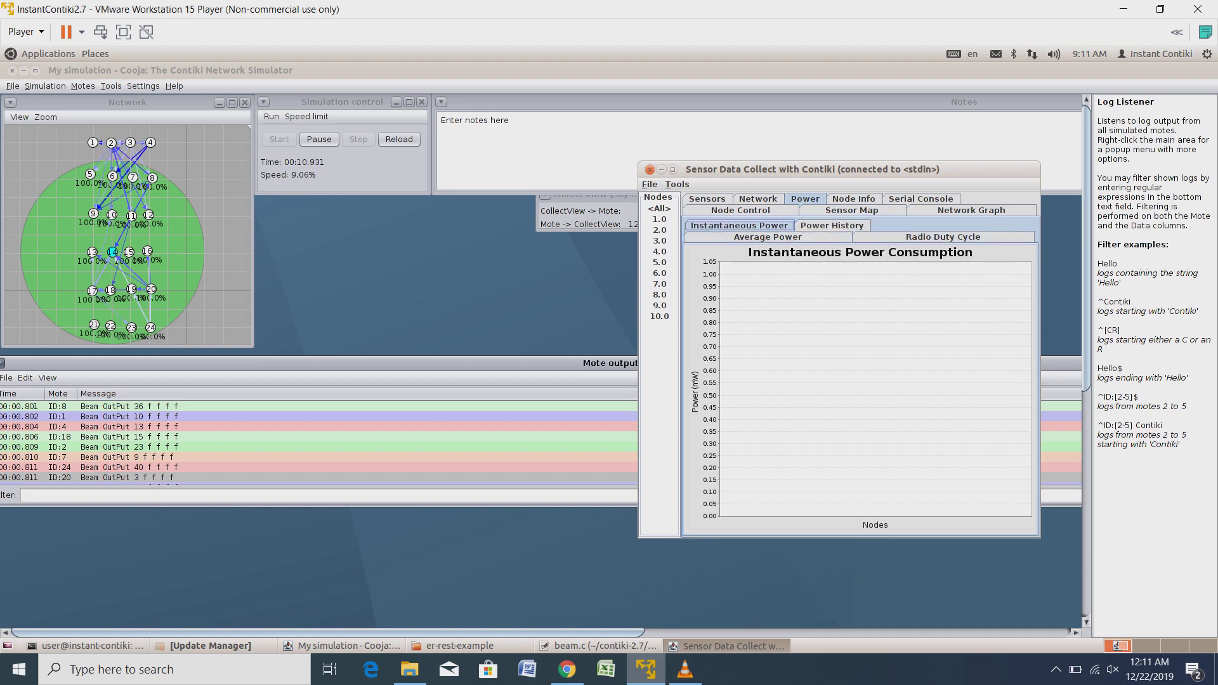
{"action": "left_click", "coordinate": [768, 237]}
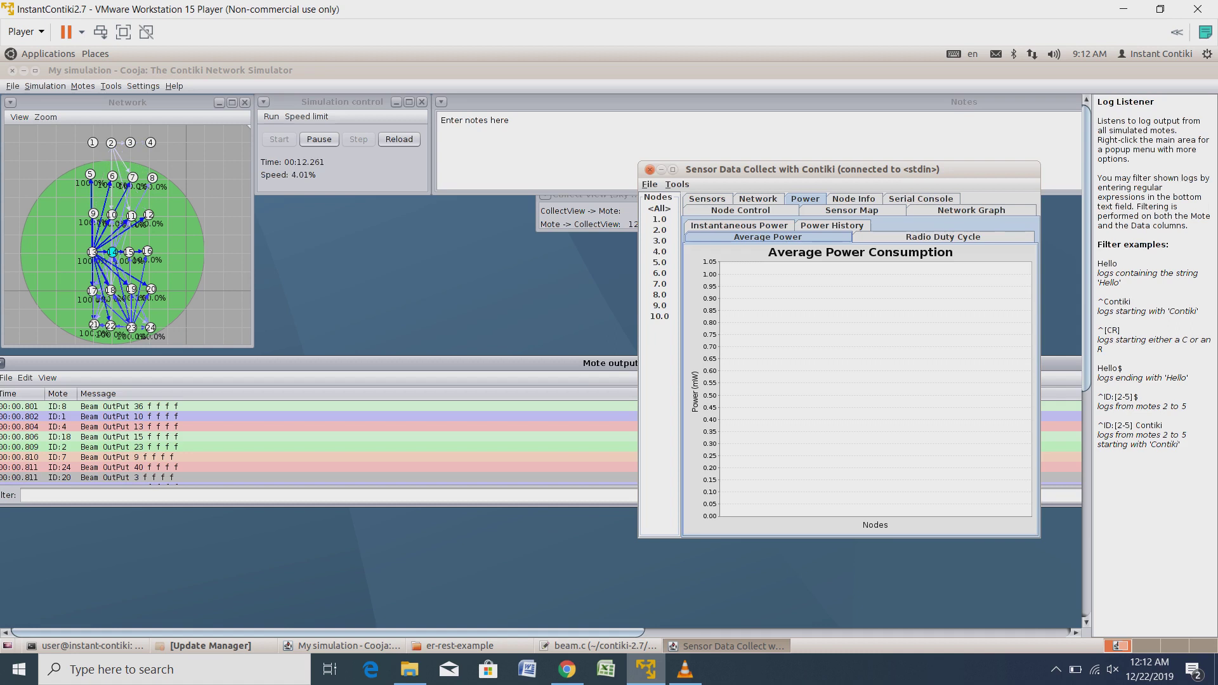
{"action": "left_click", "coordinate": [942, 237]}
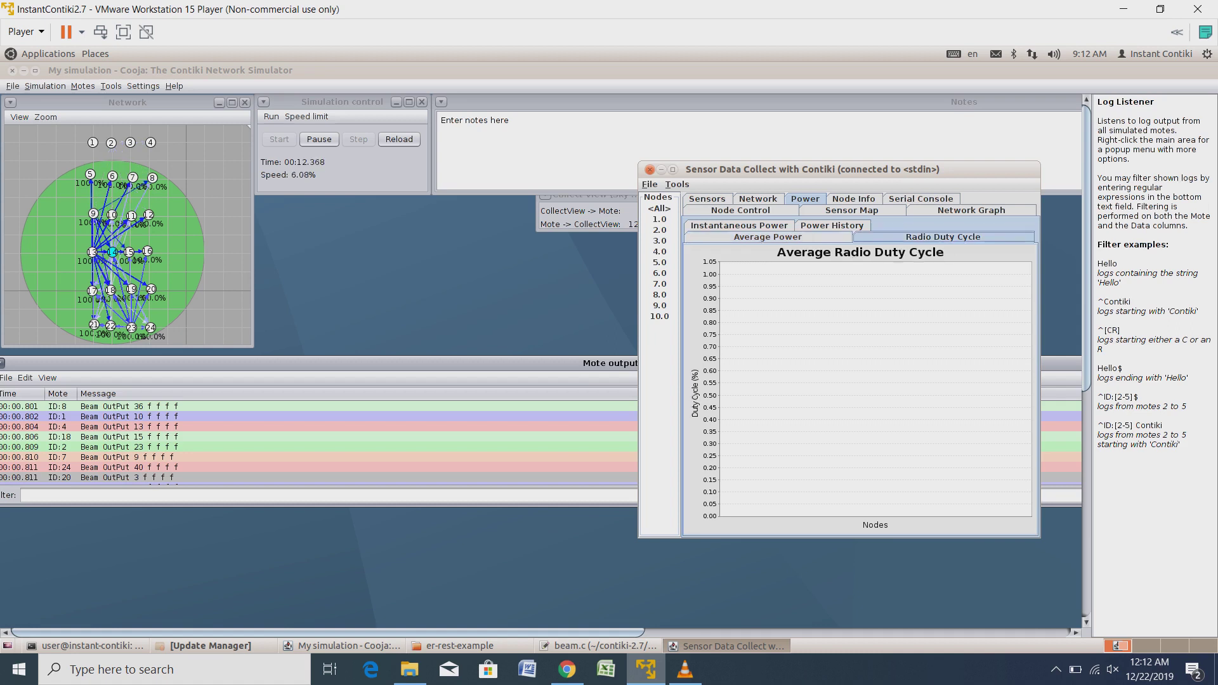
{"action": "left_click", "coordinate": [739, 225]}
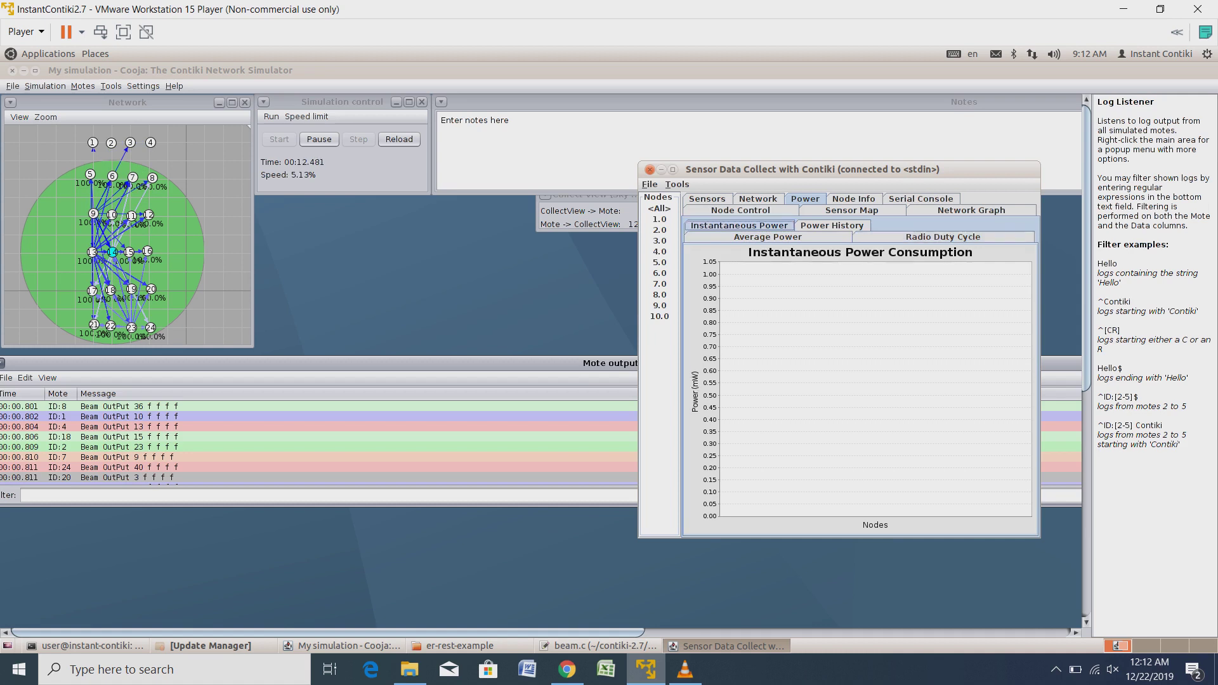
View the node control and the sensor map, and check the average power and power history charts
{"action": "left_click", "coordinate": [740, 210]}
{"action": "left_click", "coordinate": [851, 210]}
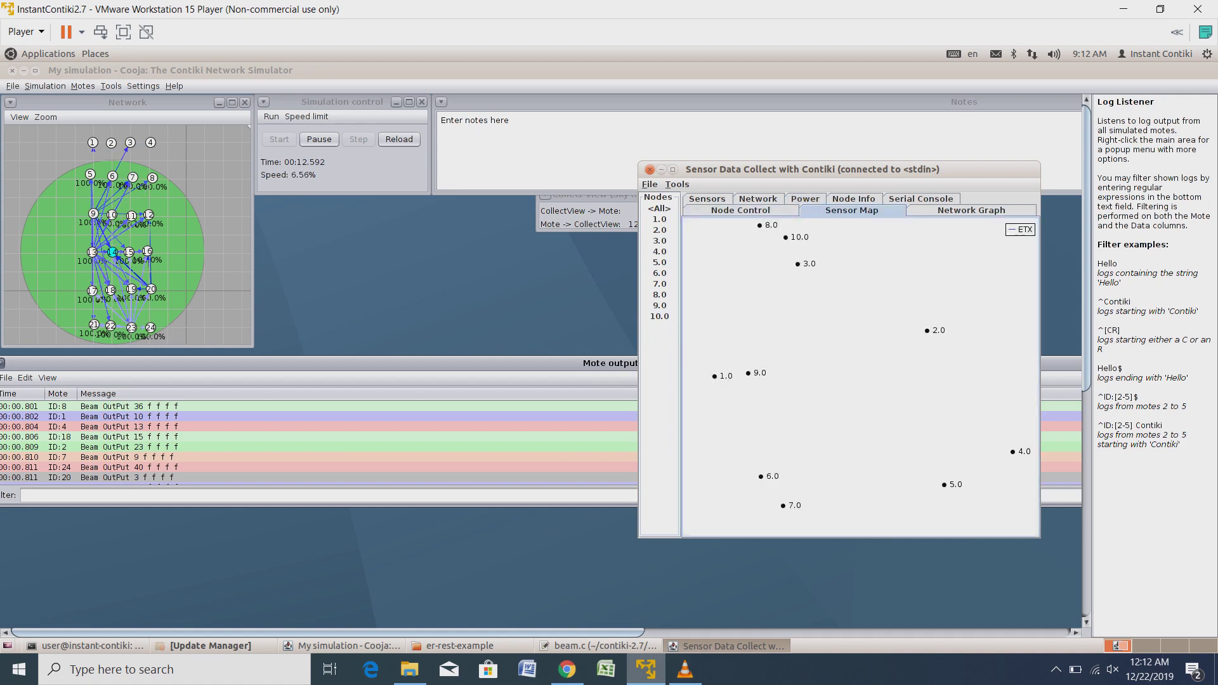
{"action": "left_click", "coordinate": [805, 199]}
{"action": "left_click", "coordinate": [768, 236]}
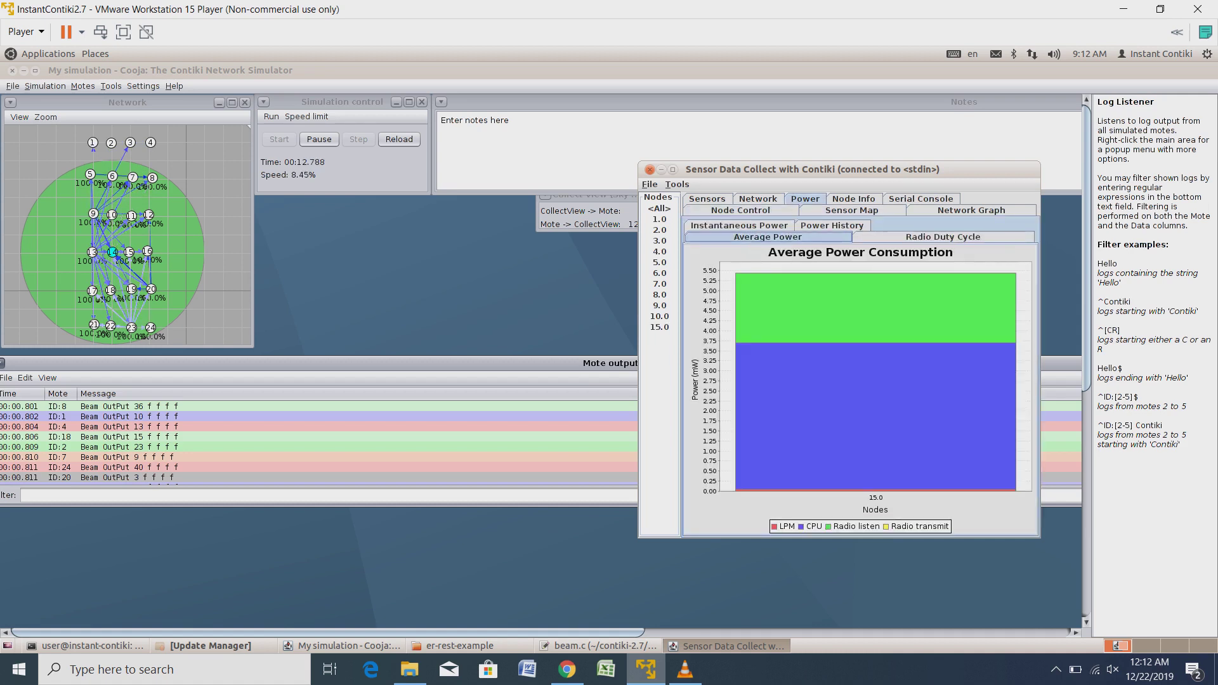
{"action": "left_click", "coordinate": [832, 225]}
{"action": "left_click", "coordinate": [767, 237]}
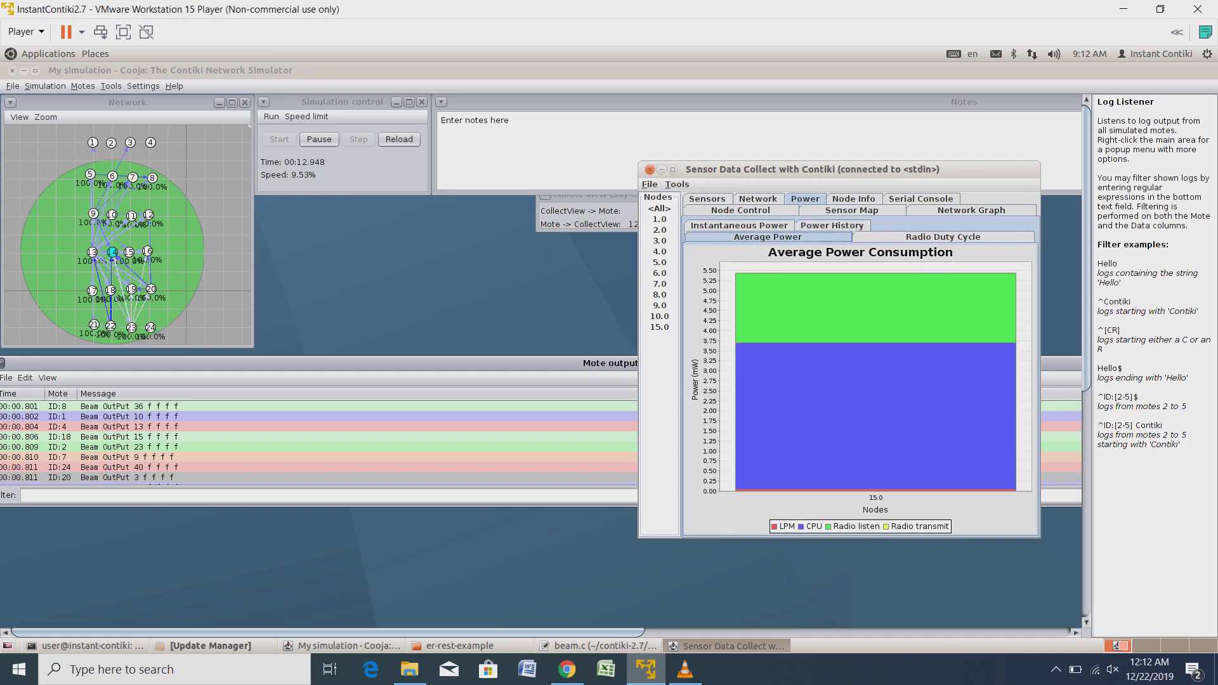
Compare the nodes' radio duty cycle, average power, power history and instantaneous power consumption
{"action": "left_click", "coordinate": [943, 237]}
{"action": "left_click", "coordinate": [738, 226]}
{"action": "left_click", "coordinate": [768, 237]}
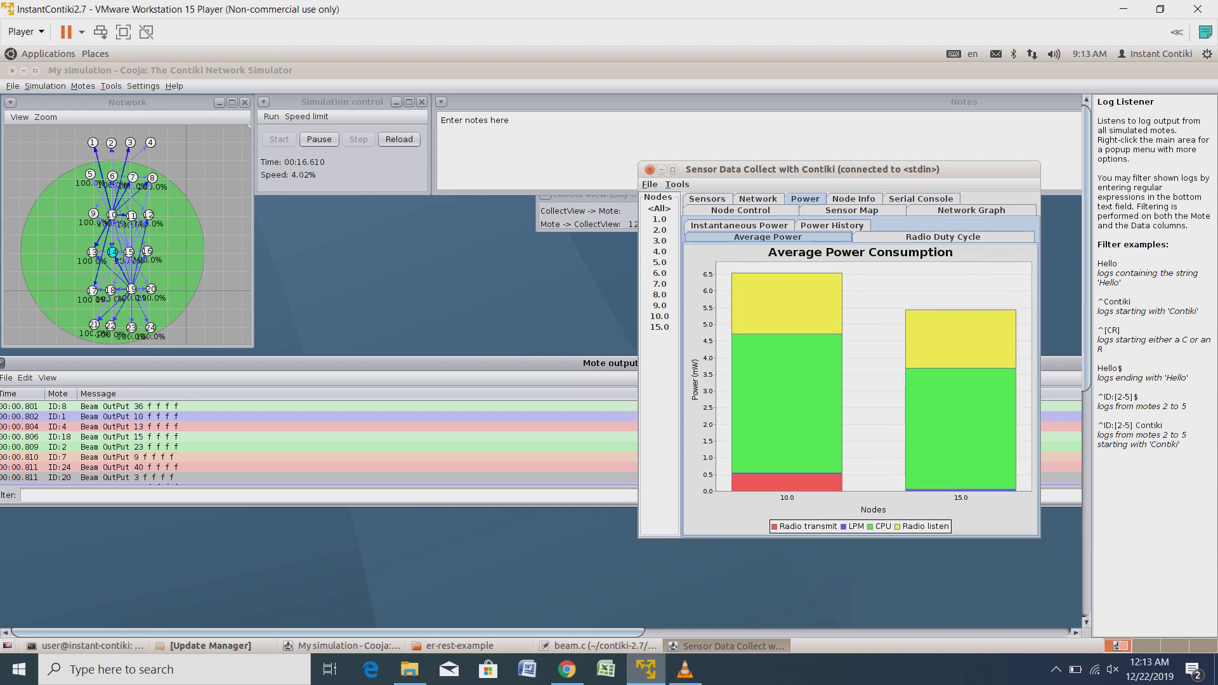
{"action": "left_click", "coordinate": [942, 236]}
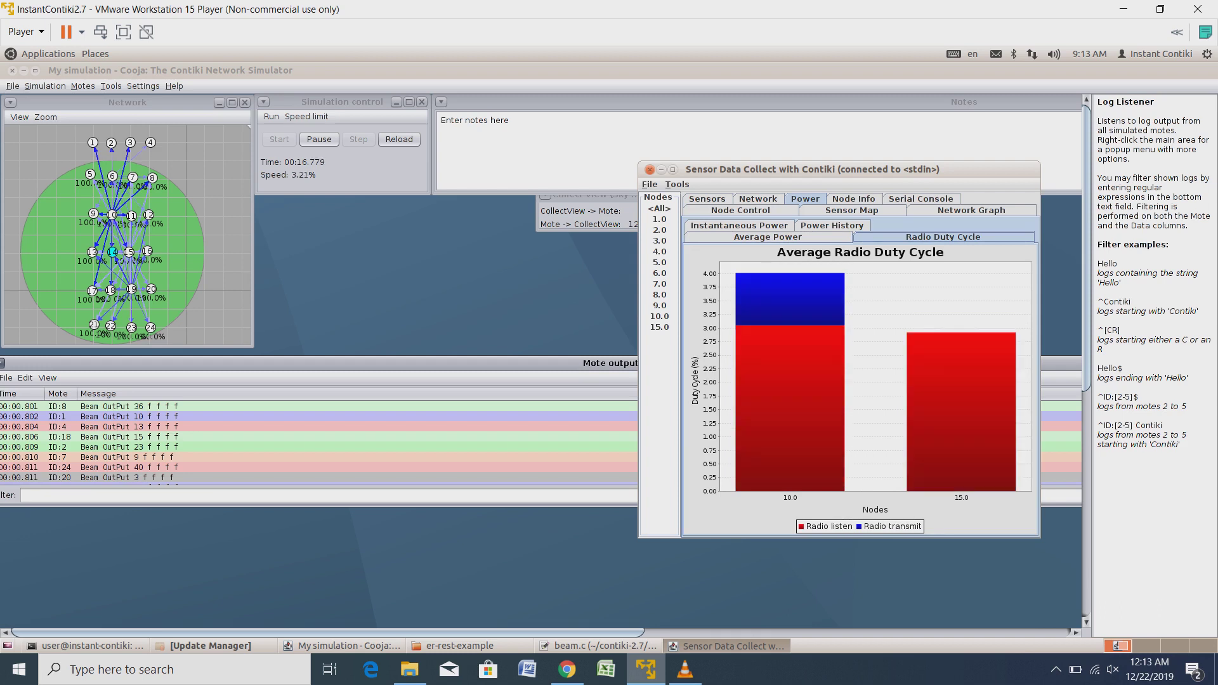
{"action": "left_click", "coordinate": [831, 226]}
{"action": "left_click", "coordinate": [738, 225]}
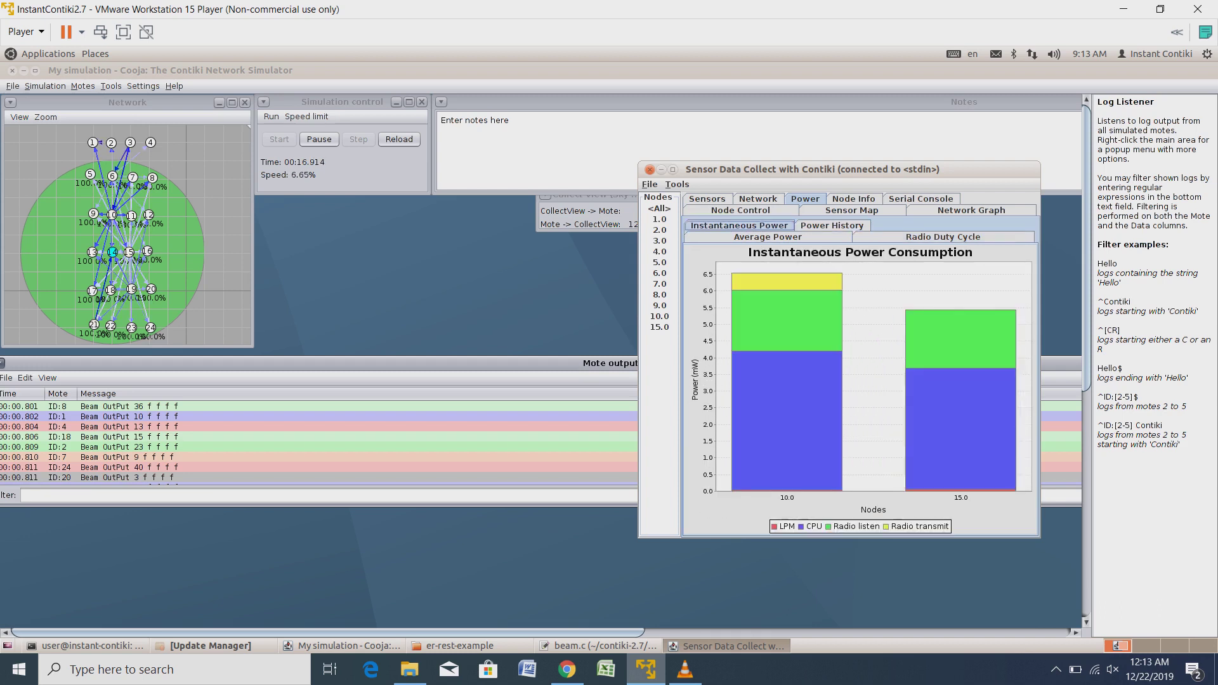
Select node 6.0 and view the network graph, sensor map, serial console and node info table
{"action": "left_click", "coordinate": [659, 262]}
{"action": "left_click", "coordinate": [660, 272]}
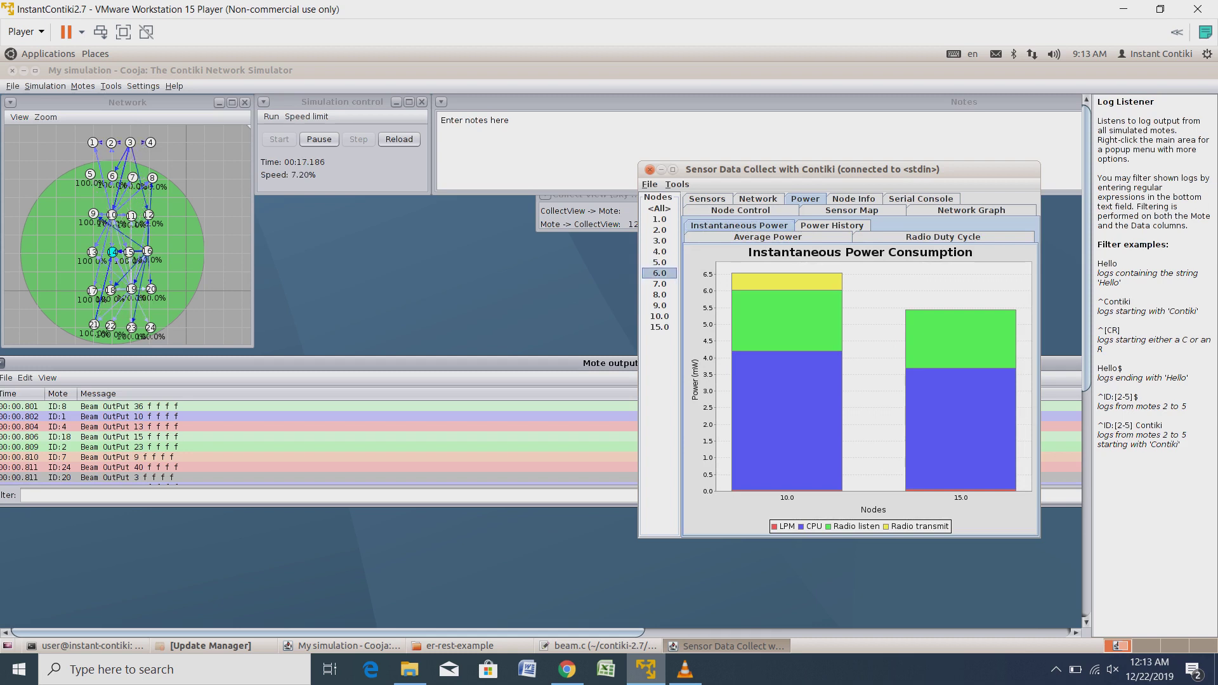
{"action": "left_click", "coordinate": [972, 210]}
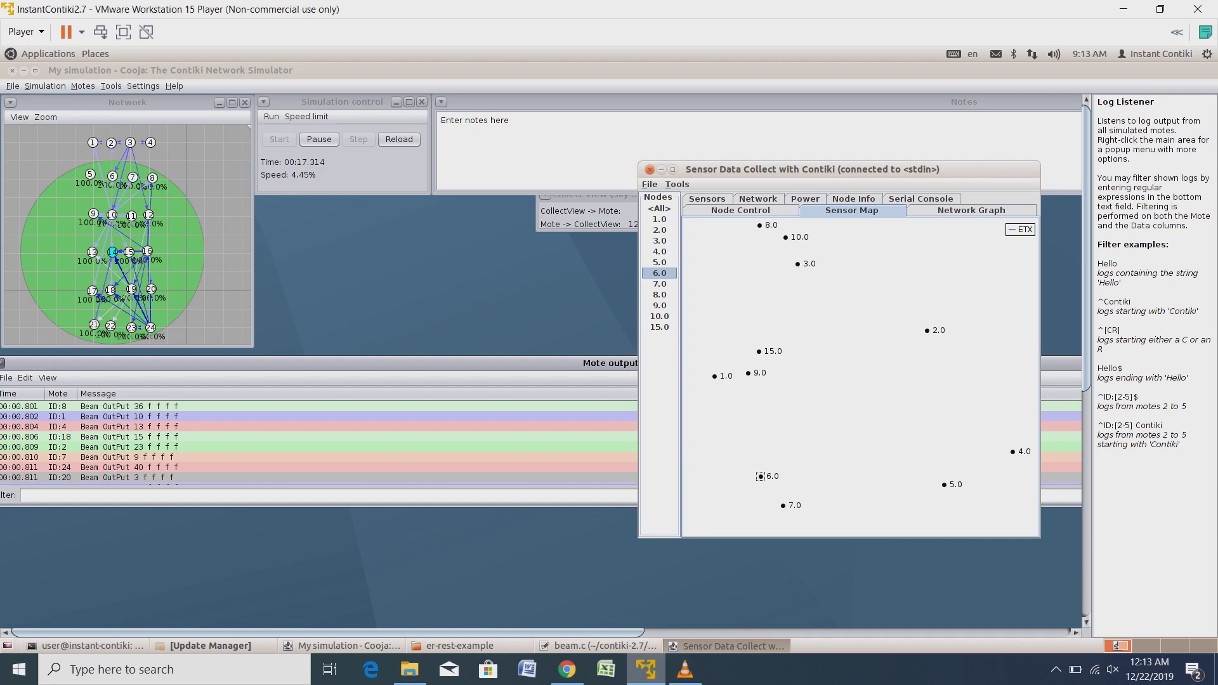
{"action": "left_click", "coordinate": [920, 198]}
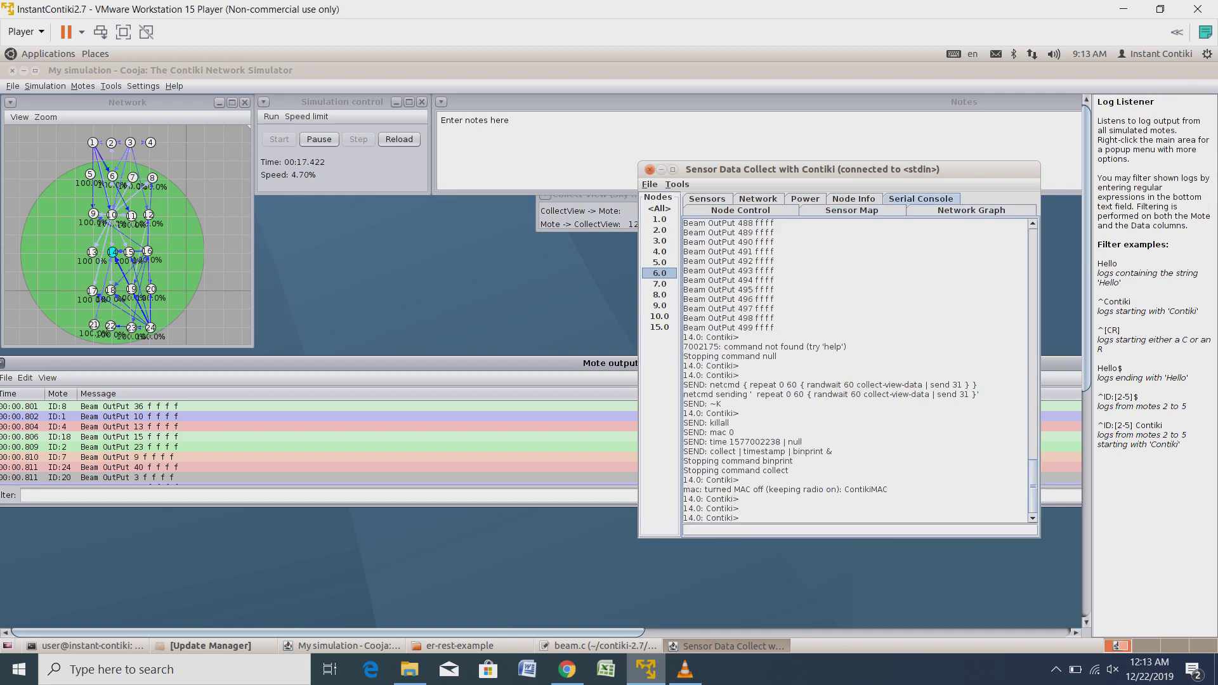
{"action": "left_click", "coordinate": [853, 199]}
Check the radio duty cycle, power history, instantaneous power and average power charts with node 6.0 selected
{"action": "left_click", "coordinate": [804, 198]}
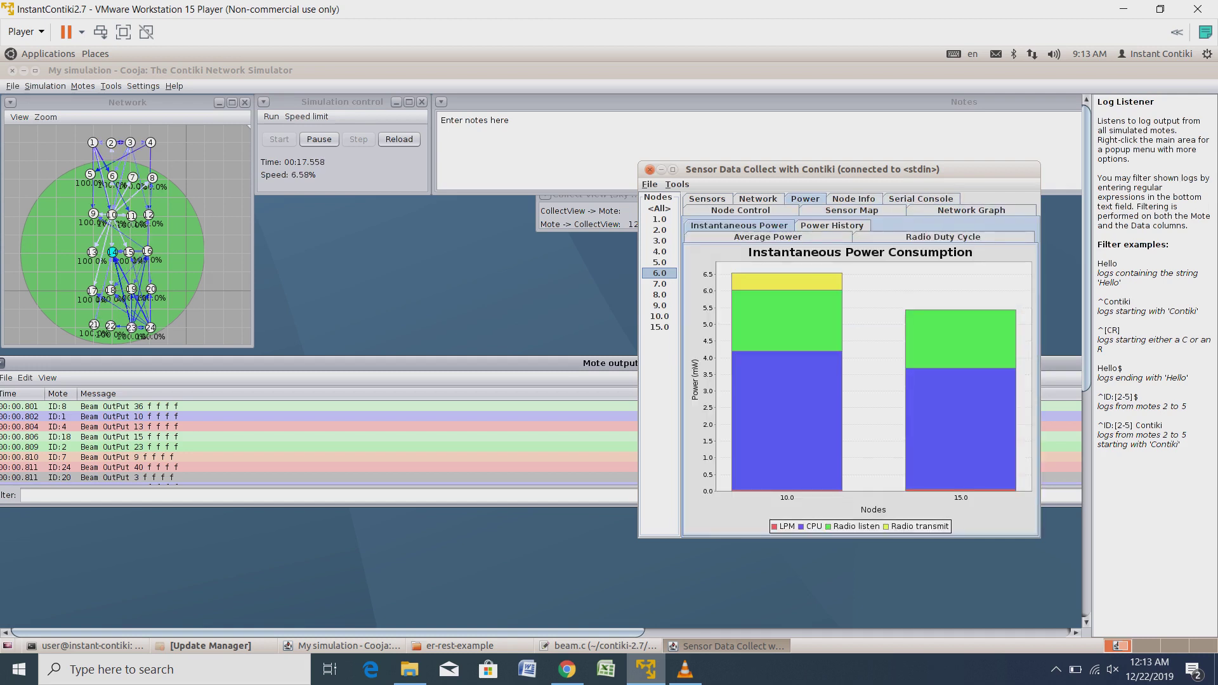
{"action": "left_click", "coordinate": [943, 236]}
{"action": "left_click", "coordinate": [832, 225]}
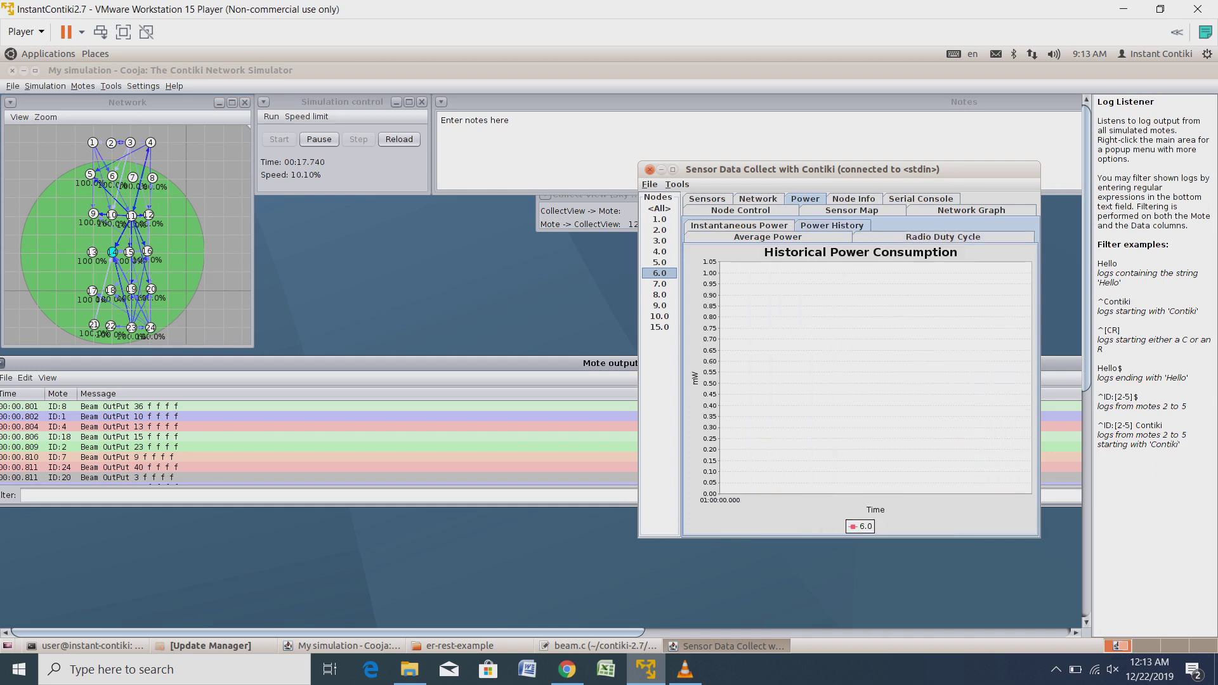
{"action": "left_click", "coordinate": [738, 225]}
{"action": "left_click", "coordinate": [768, 236]}
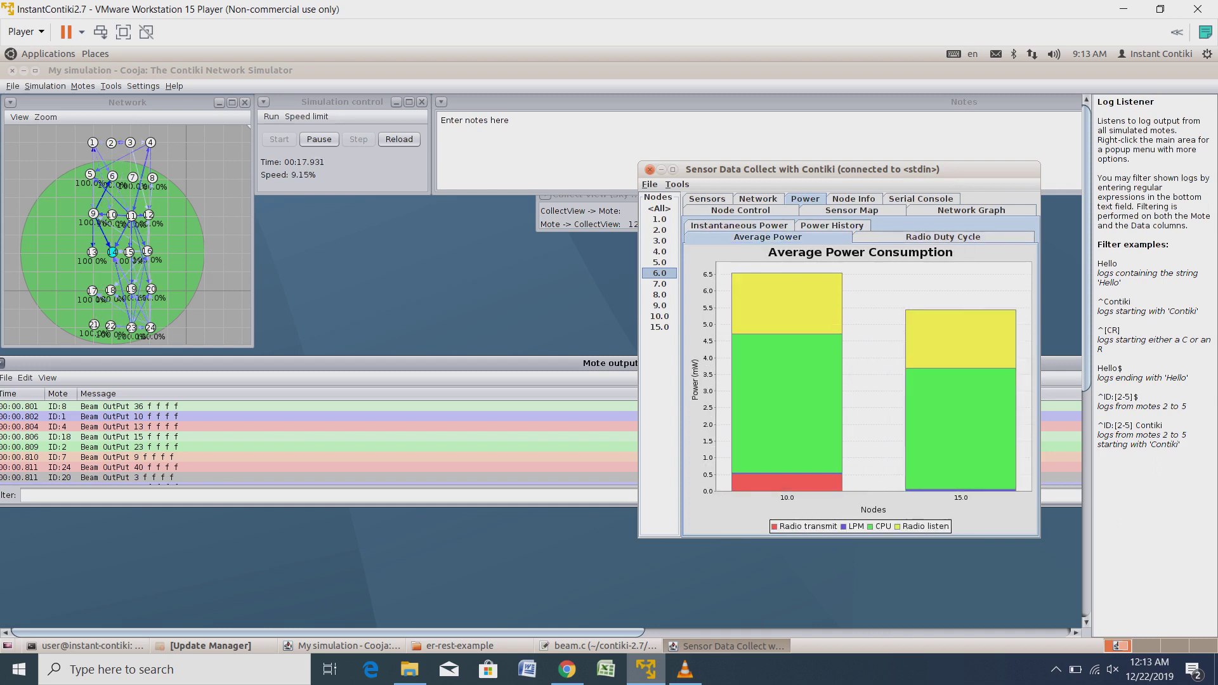
Check the network charts for neighbors, beacon interval, network hops over time and routing metric over time
{"action": "left_click", "coordinate": [757, 198]}
{"action": "left_click", "coordinate": [722, 271]}
{"action": "left_click", "coordinate": [814, 271]}
{"action": "left_click", "coordinate": [951, 271]}
{"action": "left_click", "coordinate": [946, 260]}
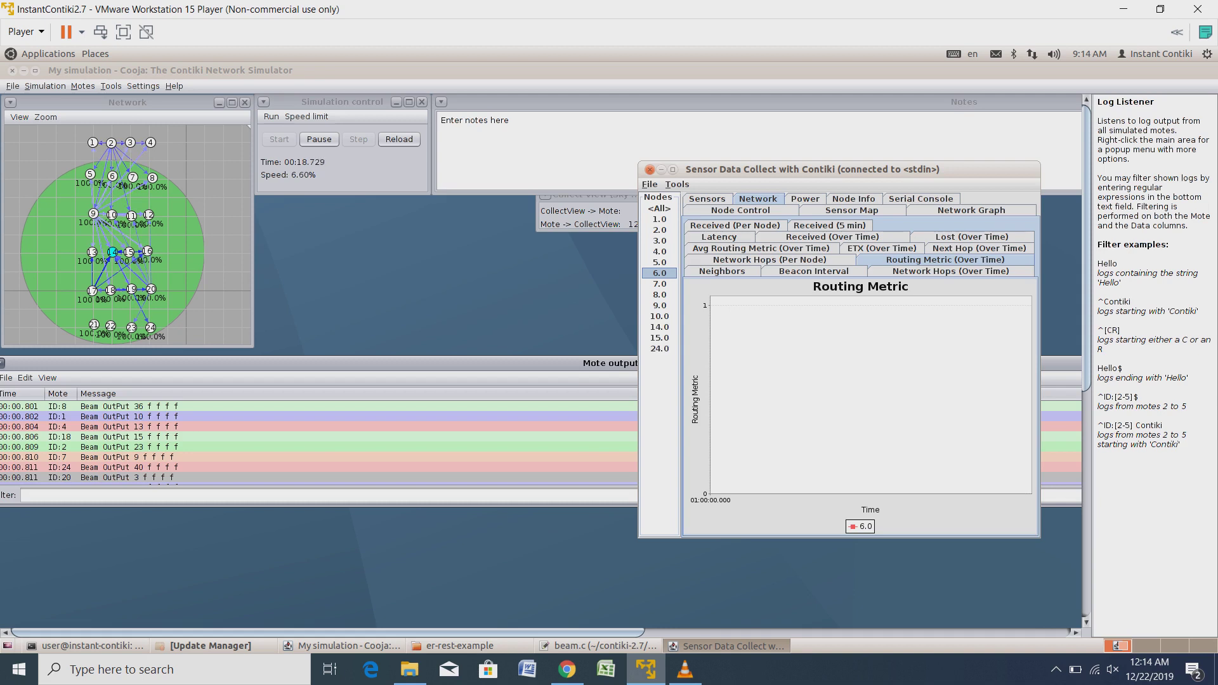
Check the received packets per node, for the last 5 minutes and over time, plus latency and lost packets over time
{"action": "left_click", "coordinate": [734, 226]}
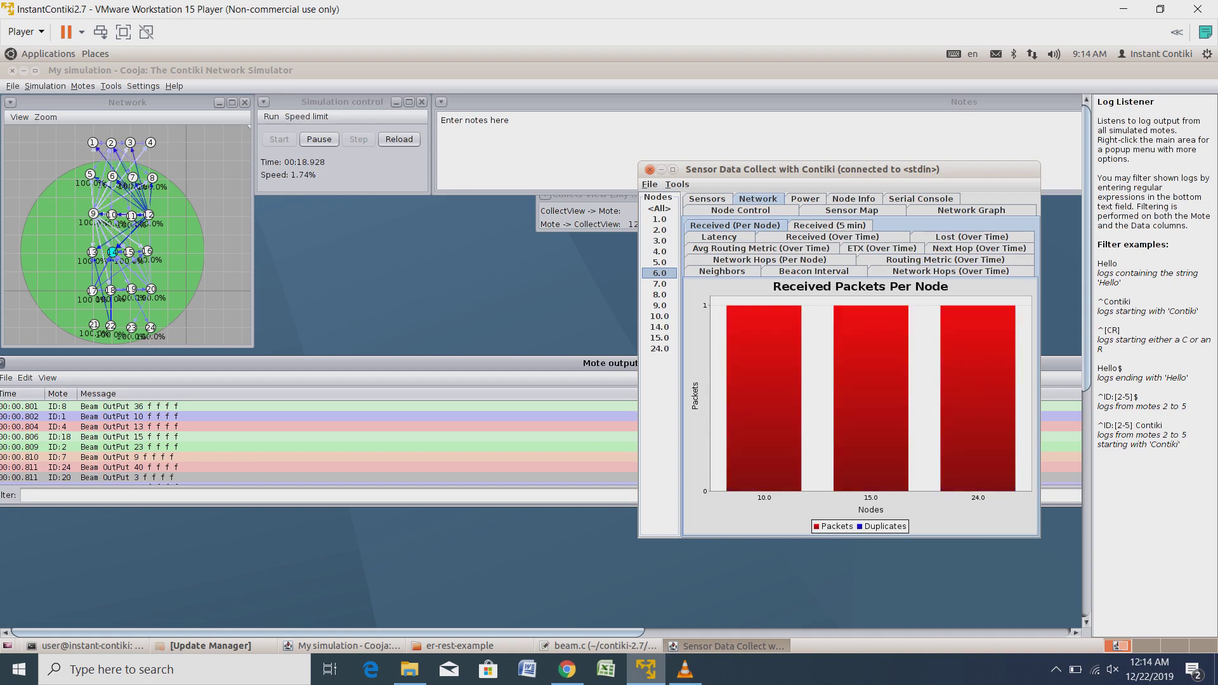
{"action": "left_click", "coordinate": [829, 225]}
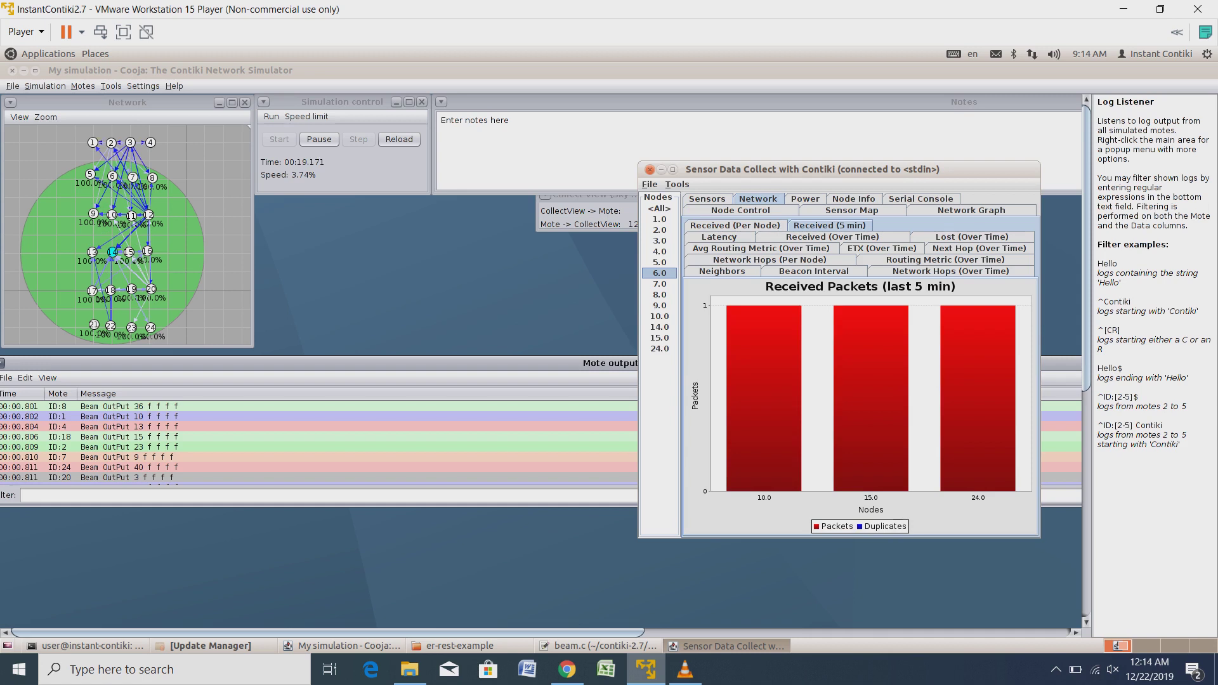
{"action": "left_click", "coordinate": [718, 237]}
{"action": "left_click", "coordinate": [832, 236]}
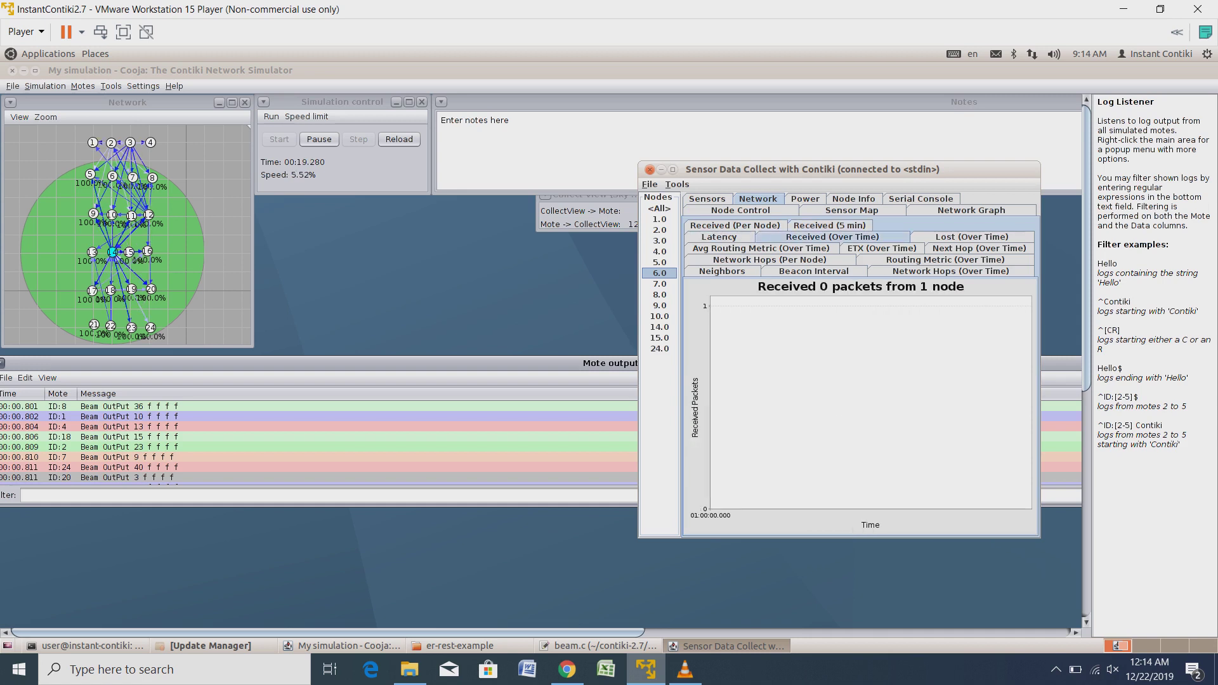
{"action": "left_click", "coordinate": [971, 236]}
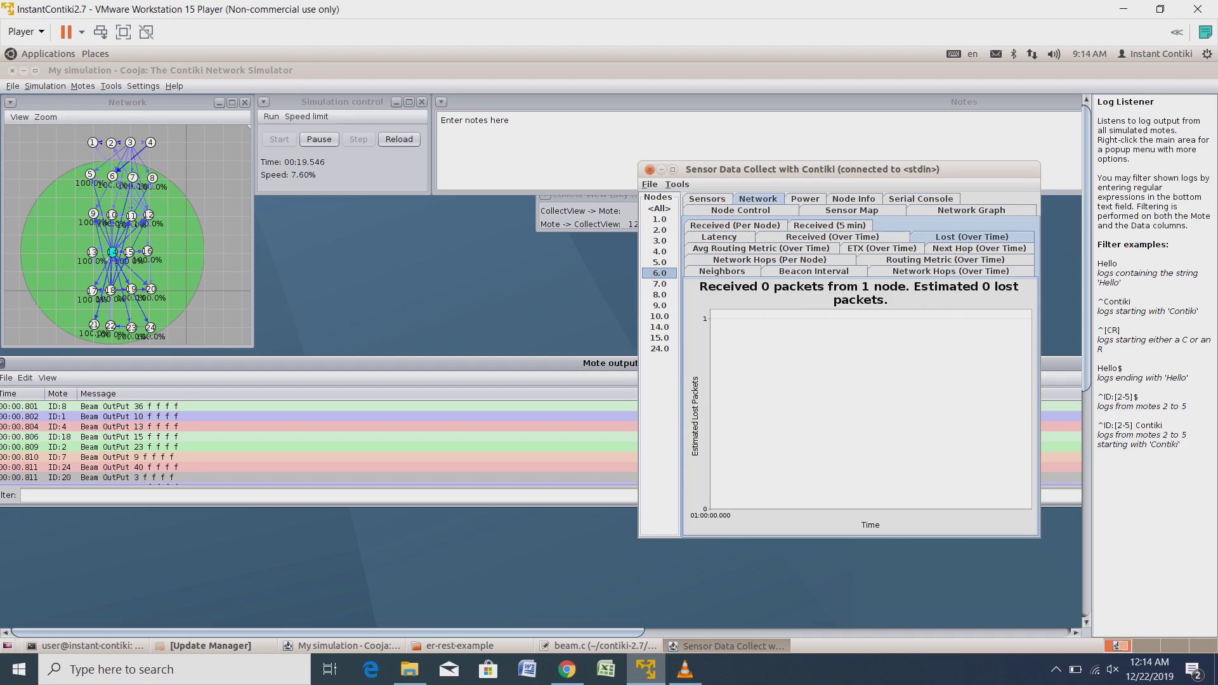
{"action": "left_click", "coordinate": [832, 237]}
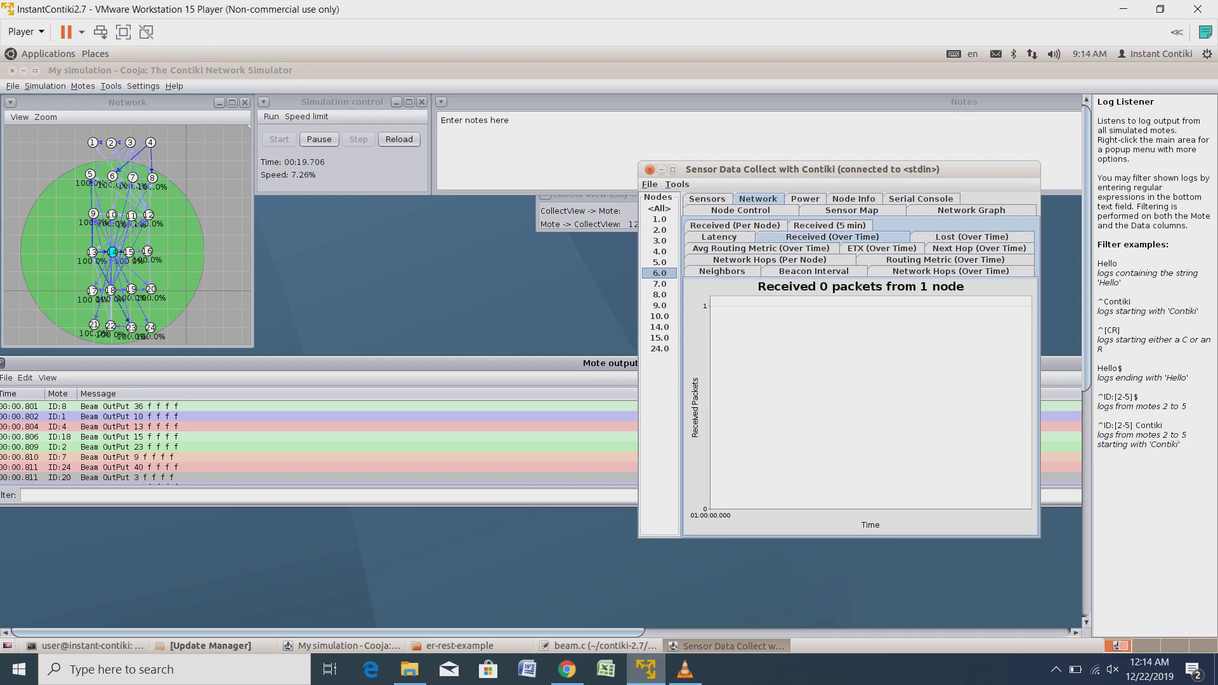
Check the latency, average routing metric, ETX and next hop charts over time
{"action": "left_click", "coordinate": [718, 236]}
{"action": "left_click", "coordinate": [760, 248]}
{"action": "left_click", "coordinate": [880, 248]}
{"action": "left_click", "coordinate": [978, 248]}
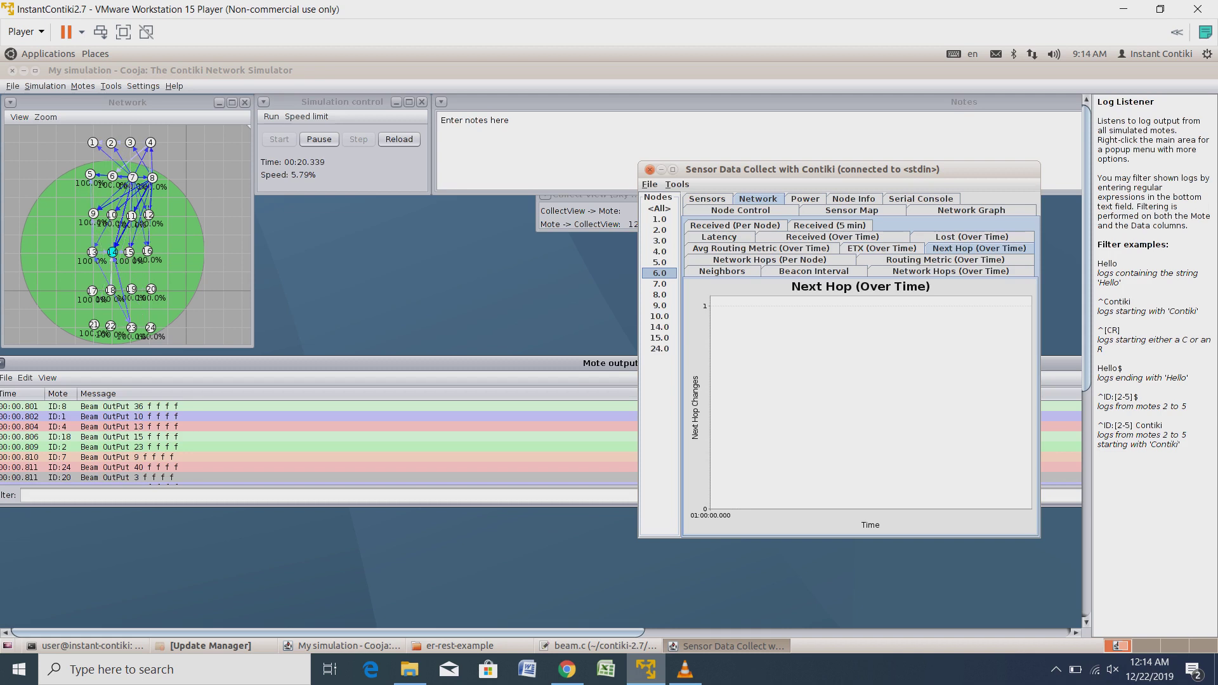
{"action": "left_click", "coordinate": [881, 248]}
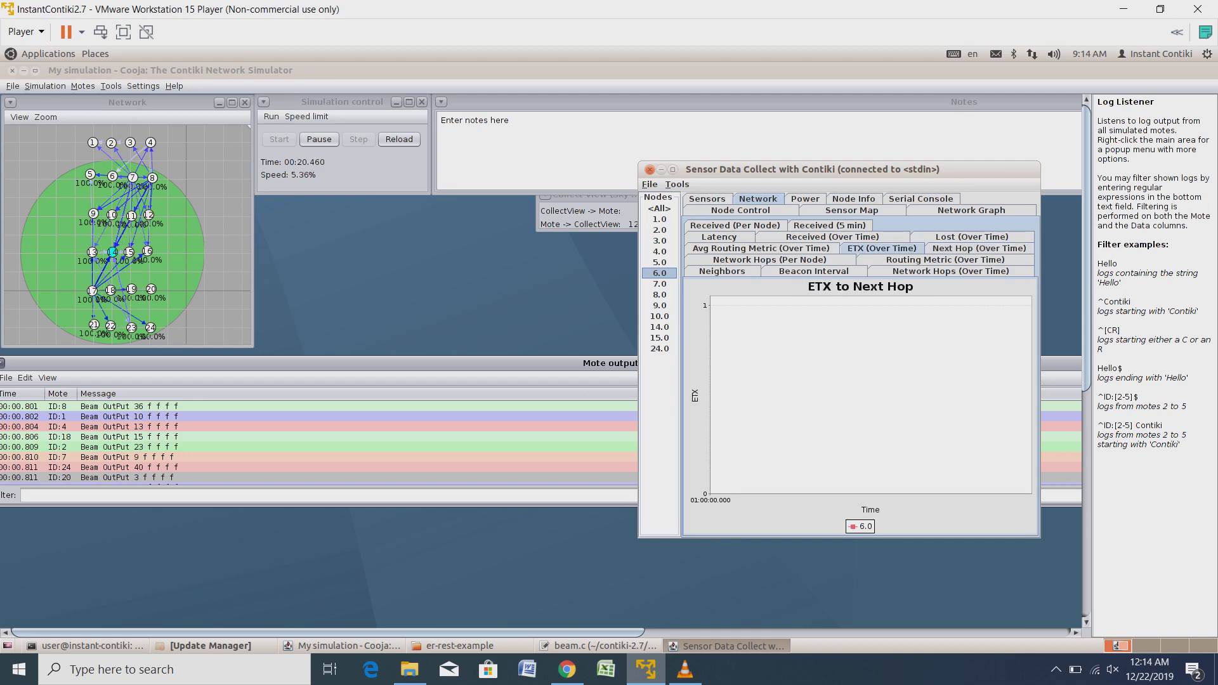
{"action": "left_click", "coordinate": [760, 248]}
Check the network hops per node, routing metric over time, neighbors and beacon interval charts
{"action": "left_click", "coordinate": [769, 260]}
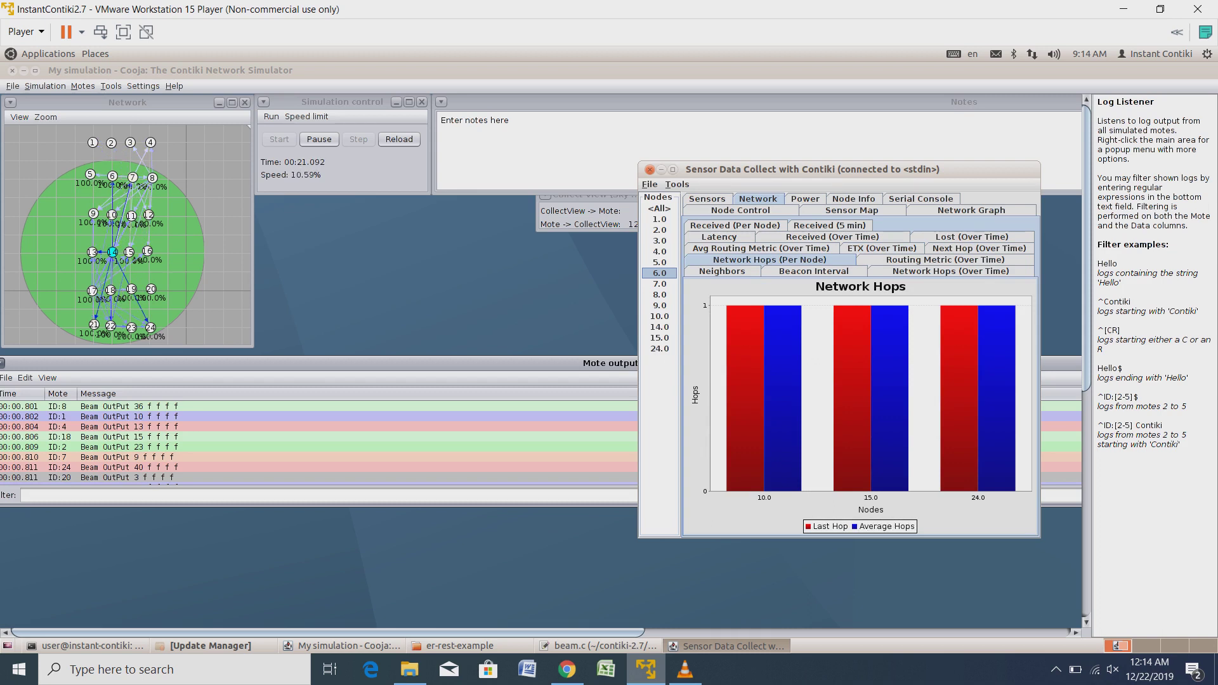
{"action": "key", "text": "Right"}
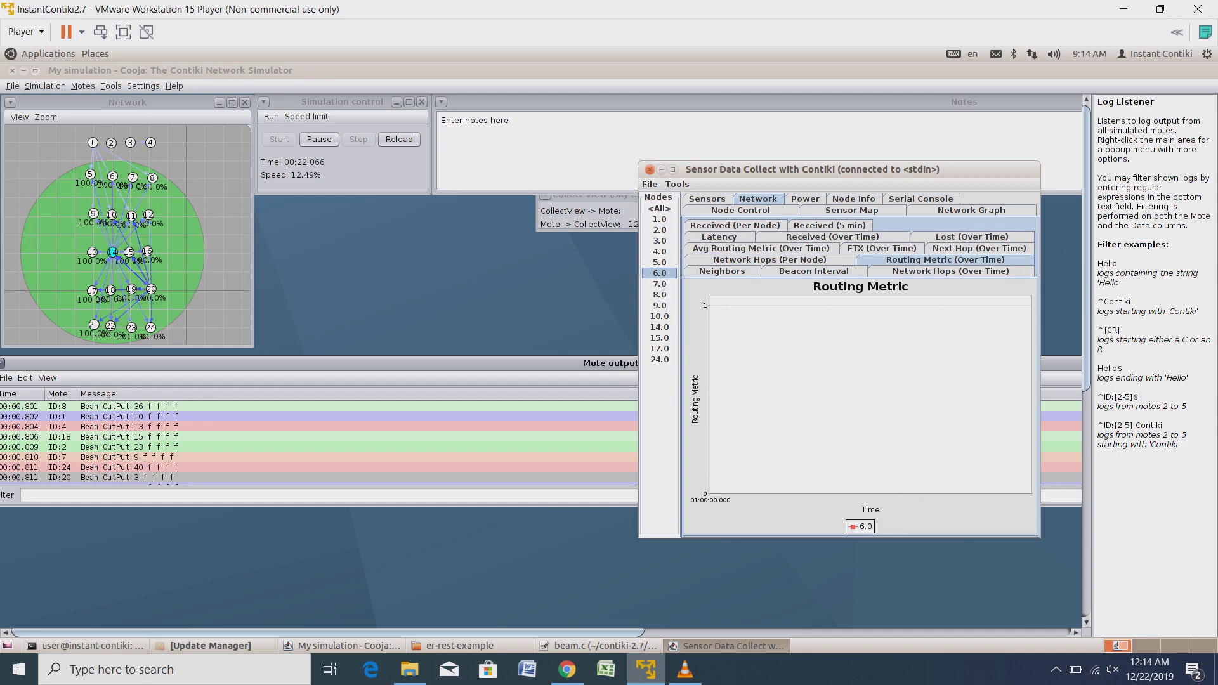
{"action": "left_click", "coordinate": [769, 259]}
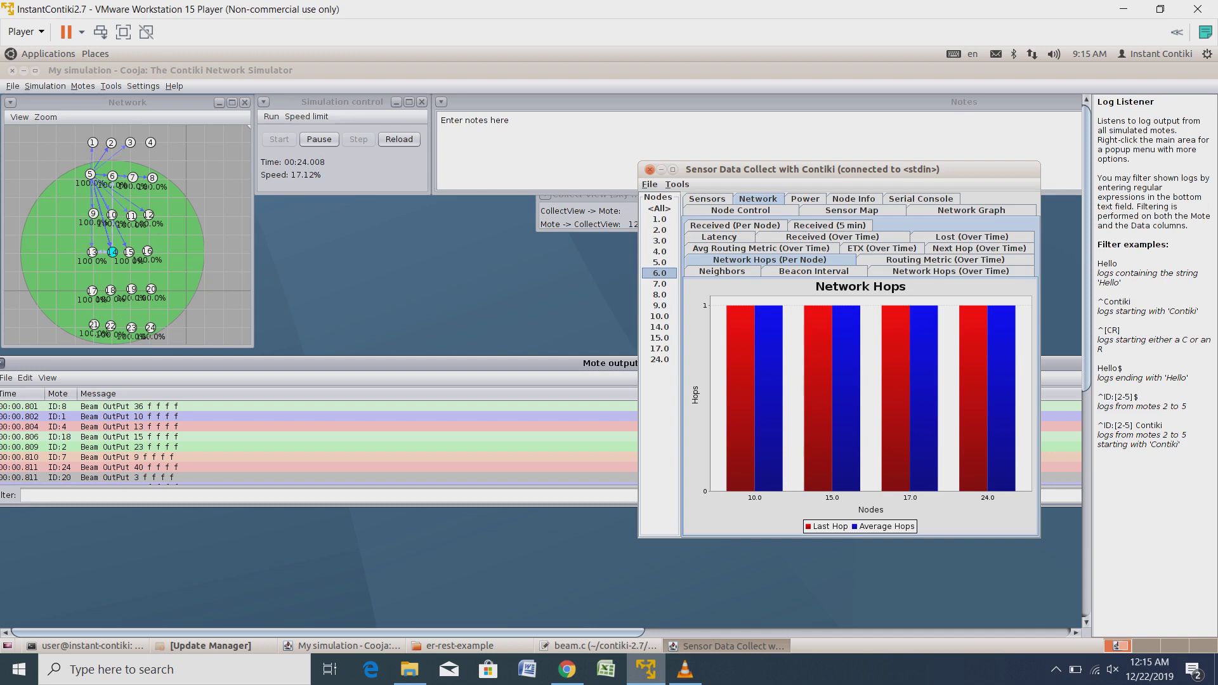
{"action": "left_click", "coordinate": [721, 271]}
{"action": "left_click", "coordinate": [812, 271]}
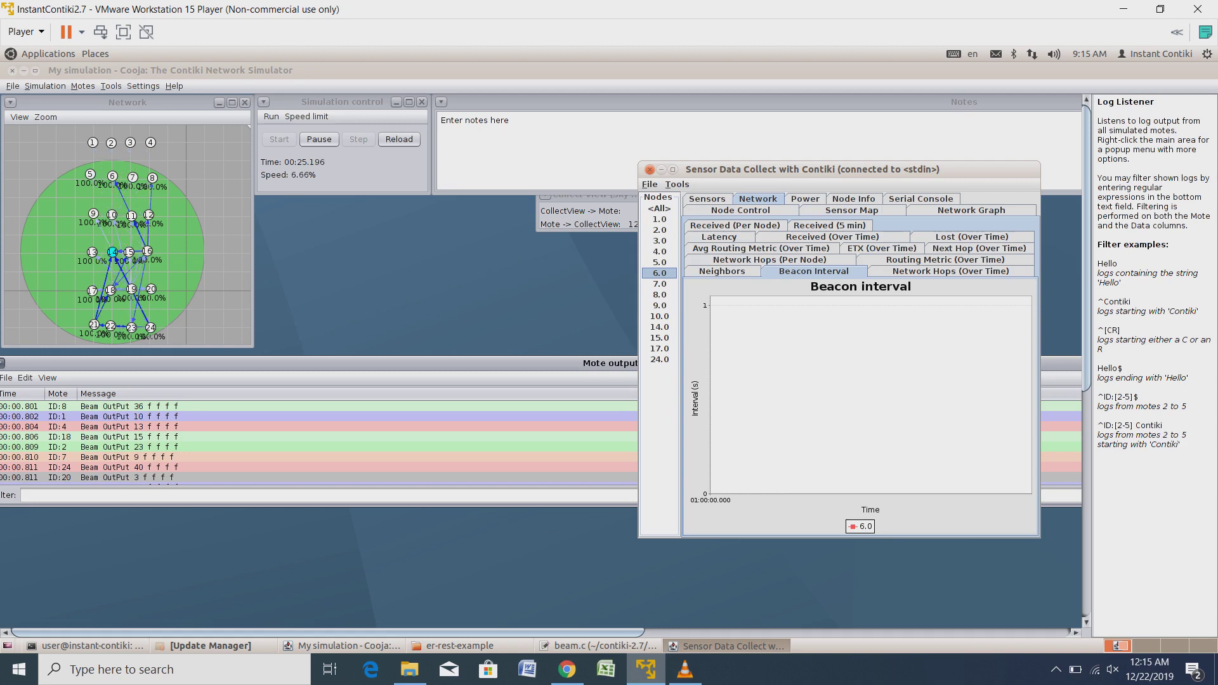
Check the network hops over time, routing metric and network hops per node charts with node 6.0 selected
{"action": "left_click", "coordinate": [950, 271]}
{"action": "left_click", "coordinate": [944, 260]}
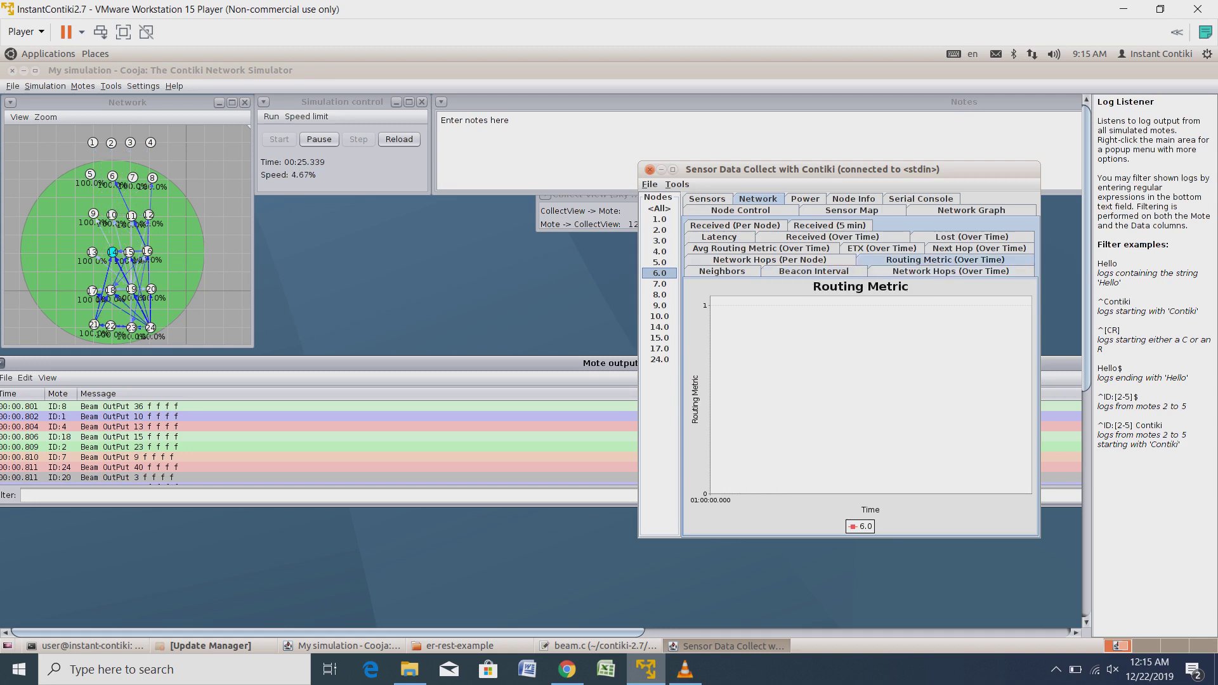
{"action": "key", "text": "Up"}
{"action": "key", "text": "Right"}
{"action": "key", "text": "Right"}
{"action": "key", "text": "Down"}
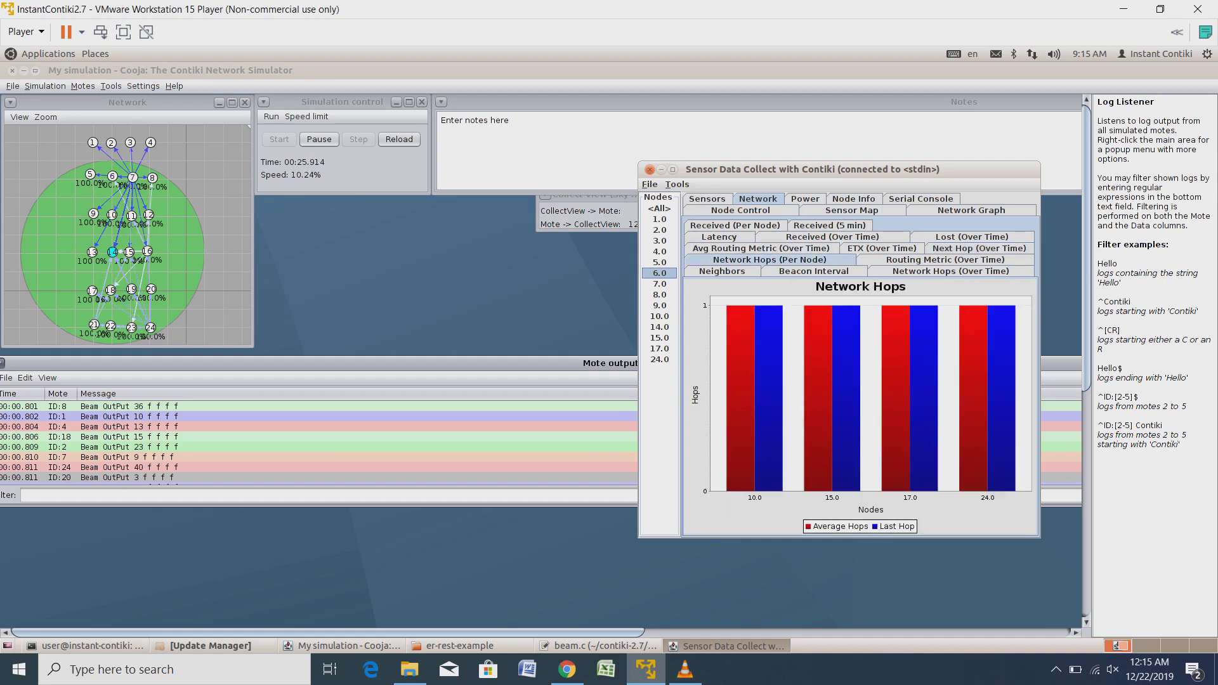
Check the received packets per node, latency, received packets over time and lost packets over time charts with node 6.0 selected
{"action": "left_click", "coordinate": [735, 225]}
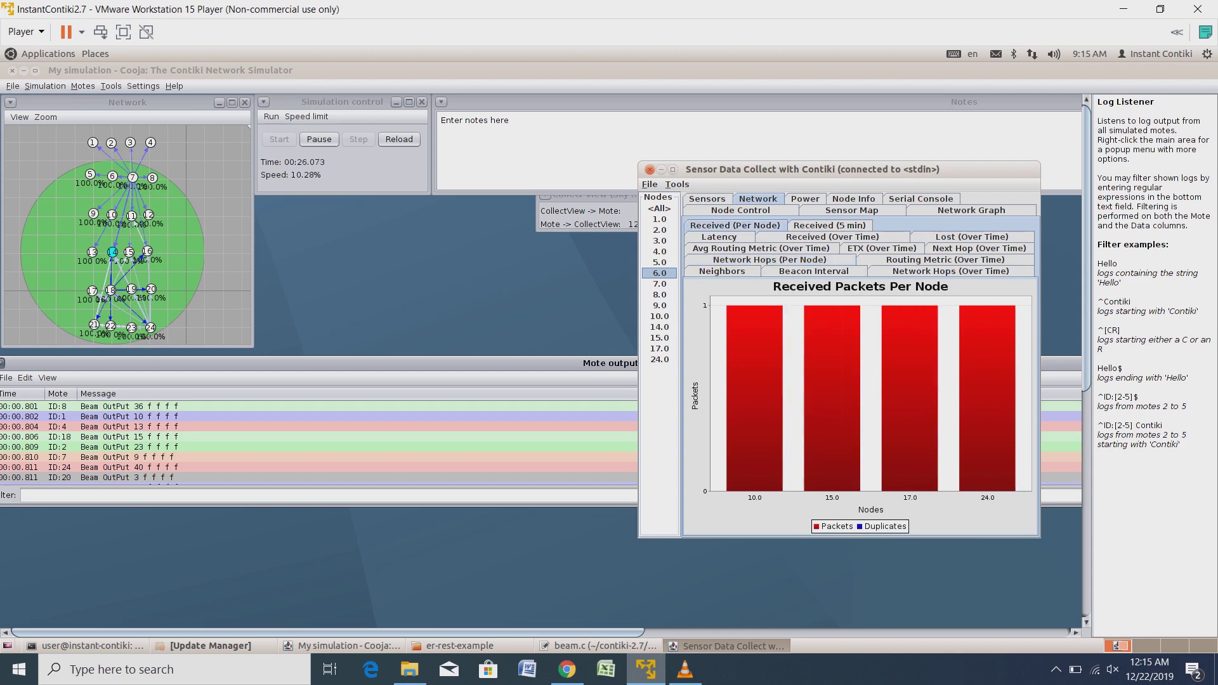
{"action": "left_click", "coordinate": [719, 236]}
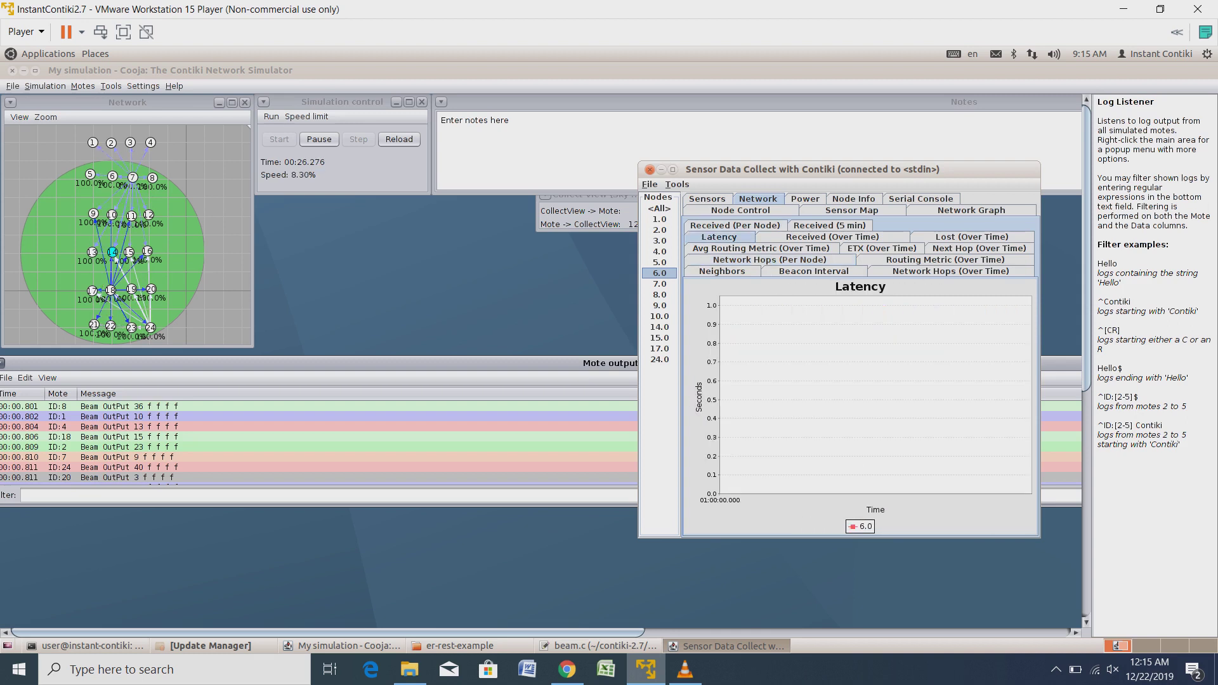
{"action": "left_click", "coordinate": [832, 237]}
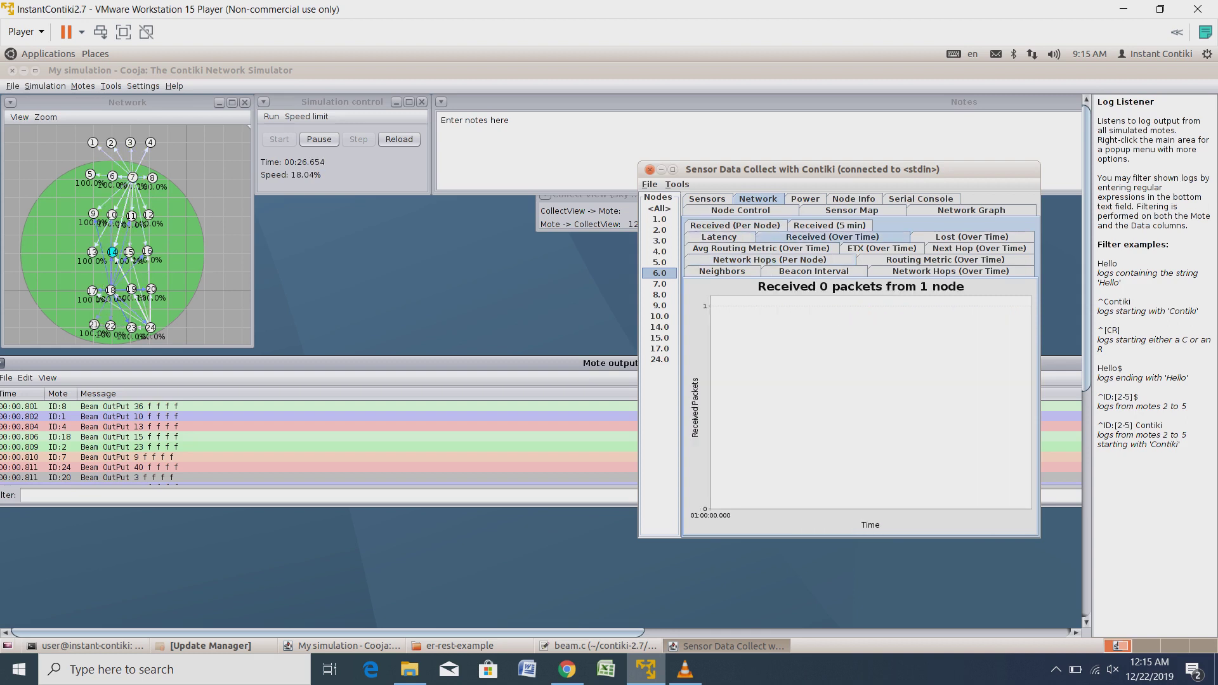
{"action": "left_click", "coordinate": [971, 236]}
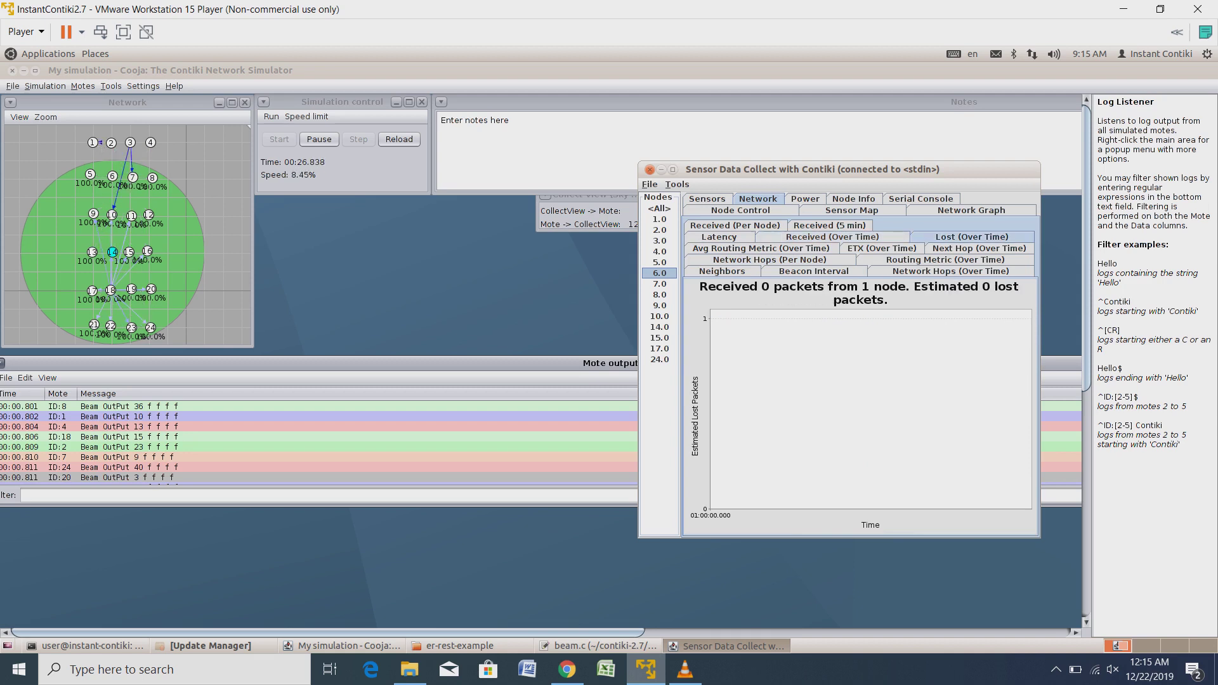
Compare the lost packets over time chart for nodes 15.0, 14.0 and 24.0
{"action": "left_click", "coordinate": [659, 338]}
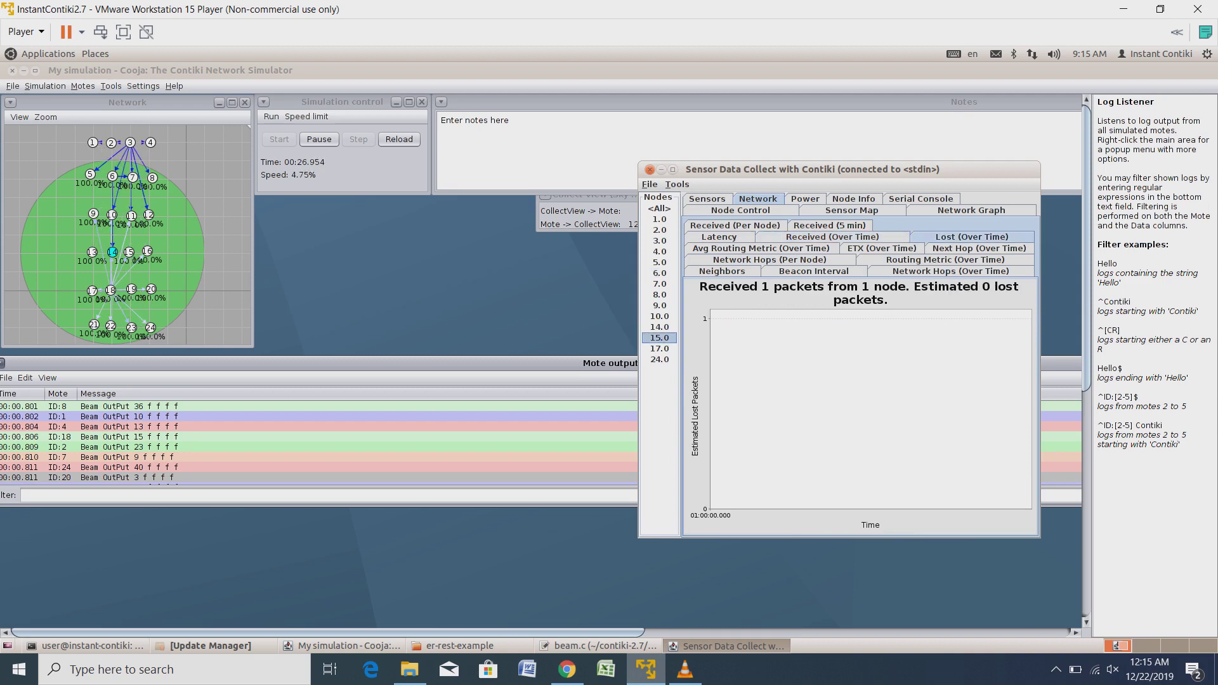
{"action": "left_click", "coordinate": [659, 327]}
{"action": "left_click", "coordinate": [659, 359]}
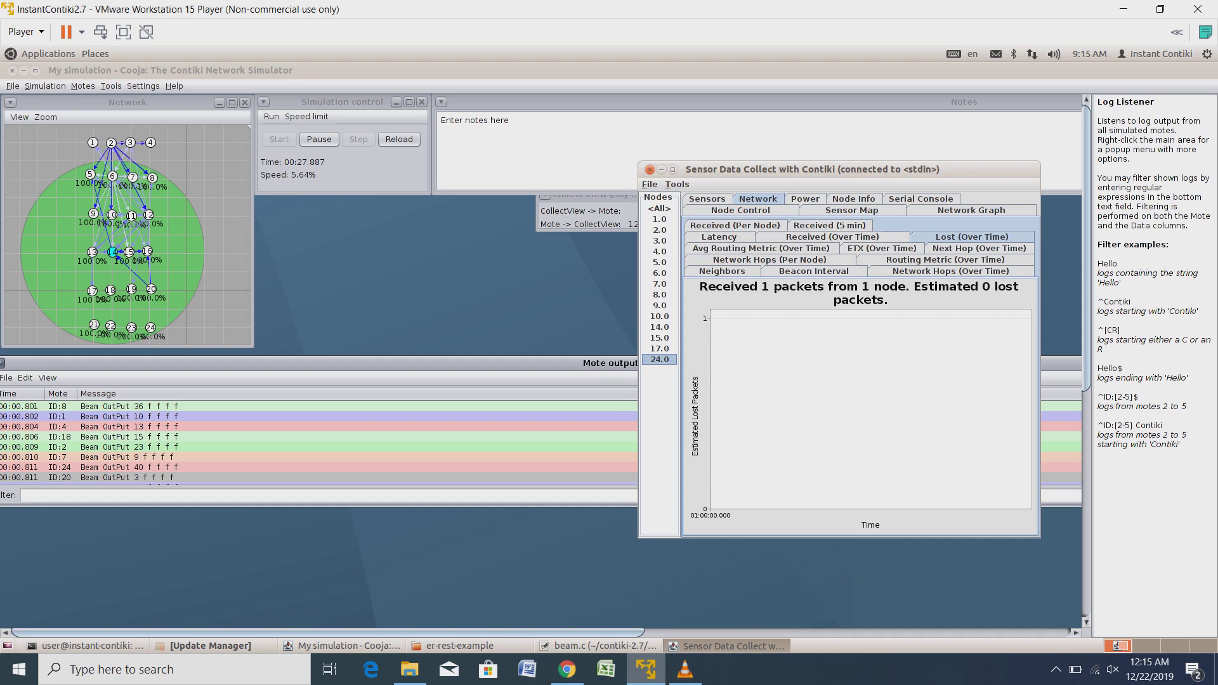
Check the neighbors, beacon interval, network hops, routing metric and latency charts for node 24.0
{"action": "left_click", "coordinate": [722, 271]}
{"action": "key", "text": "Right"}
{"action": "key", "text": "Right"}
{"action": "key", "text": "Up"}
{"action": "key", "text": "Left"}
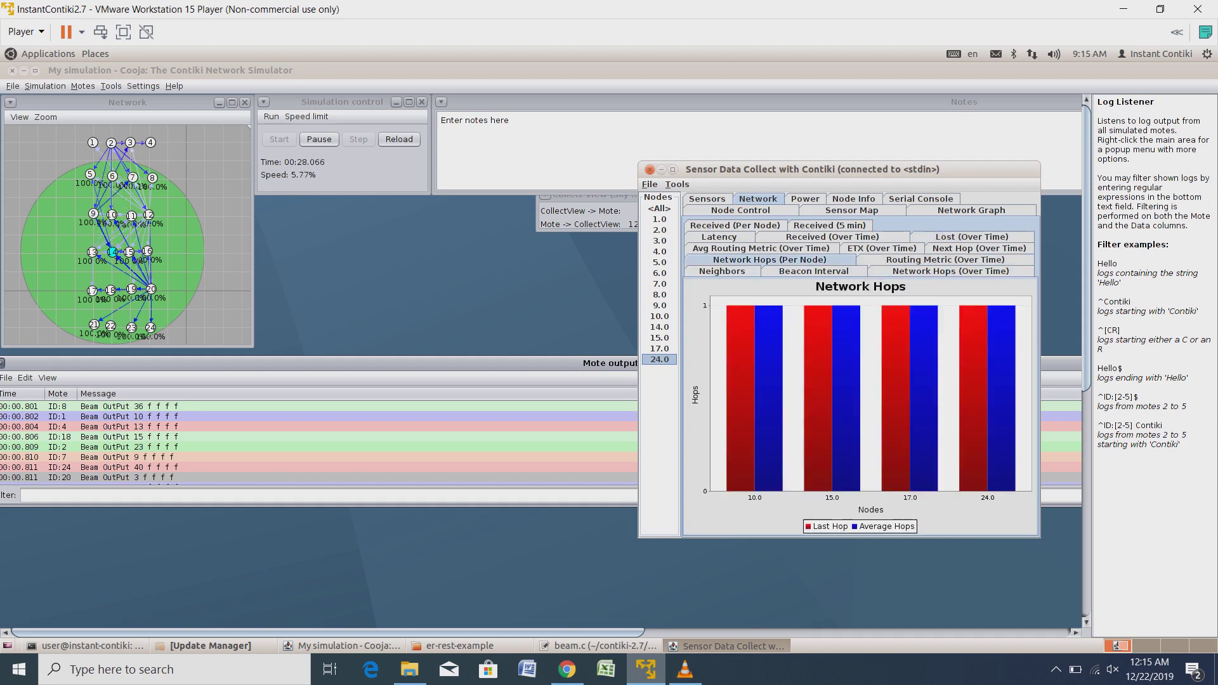
{"action": "key", "text": "Up"}
{"action": "key", "text": "Up"}
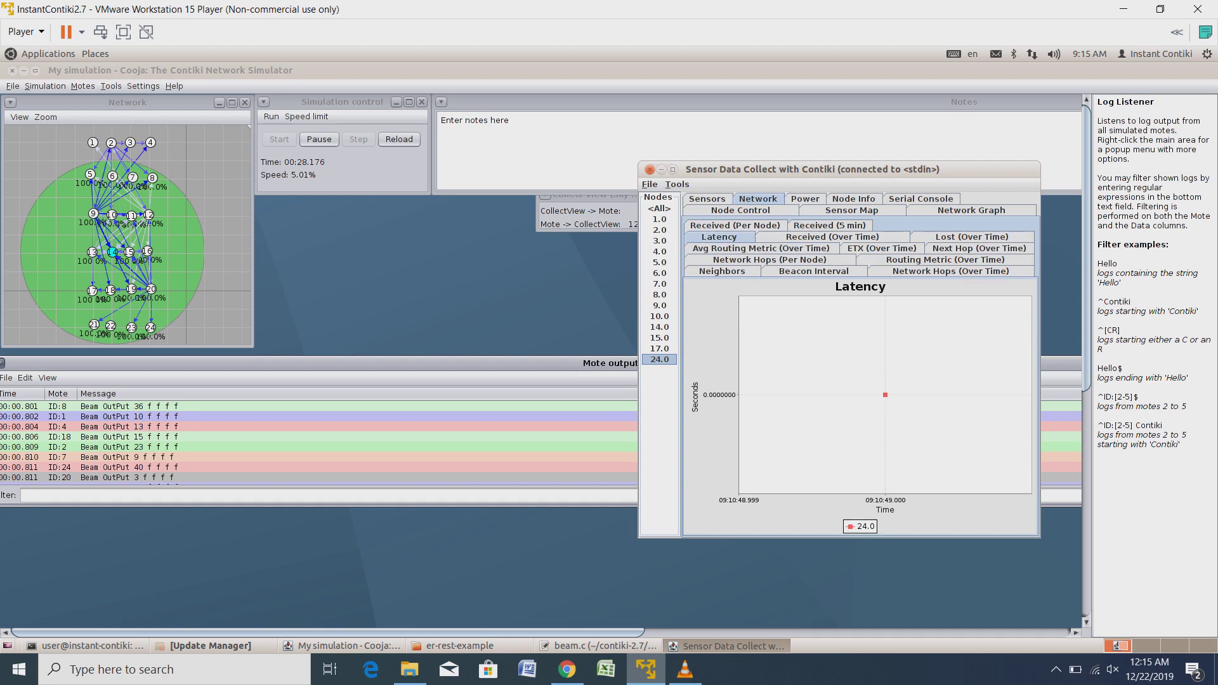
Check the received packets, lost packets, next hop and routing metric over time charts for node 24.0
{"action": "key", "text": "Right"}
{"action": "key", "text": "Up"}
{"action": "key", "text": "Down"}
{"action": "key", "text": "Right"}
{"action": "key", "text": "Down"}
{"action": "key", "text": "Down"}
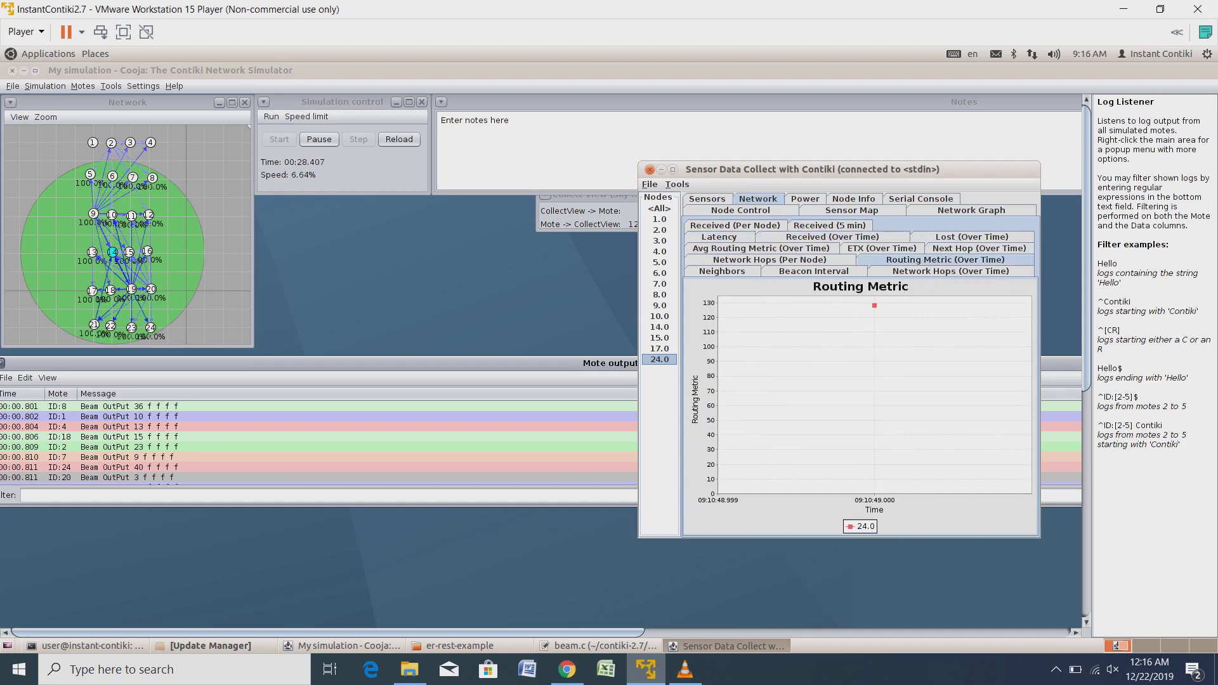
Check node 24.0's network hops over time and compare the beacon interval chart for nodes 24.0, 17.0, 15.0, 14.0 and 10.0
{"action": "key", "text": "Down"}
{"action": "key", "text": "Left"}
{"action": "key", "text": "Right"}
{"action": "left_click", "coordinate": [813, 271]}
{"action": "left_click", "coordinate": [659, 349]}
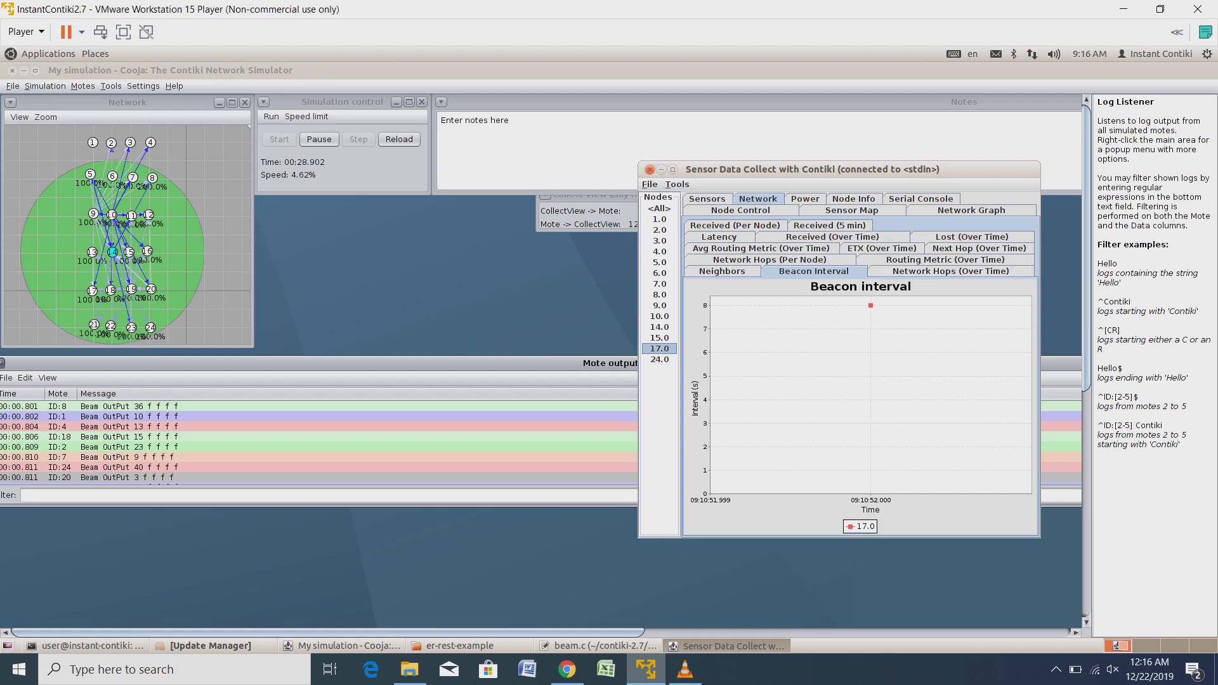
{"action": "key", "text": "Up"}
{"action": "key", "text": "Up"}
{"action": "key", "text": "Up"}
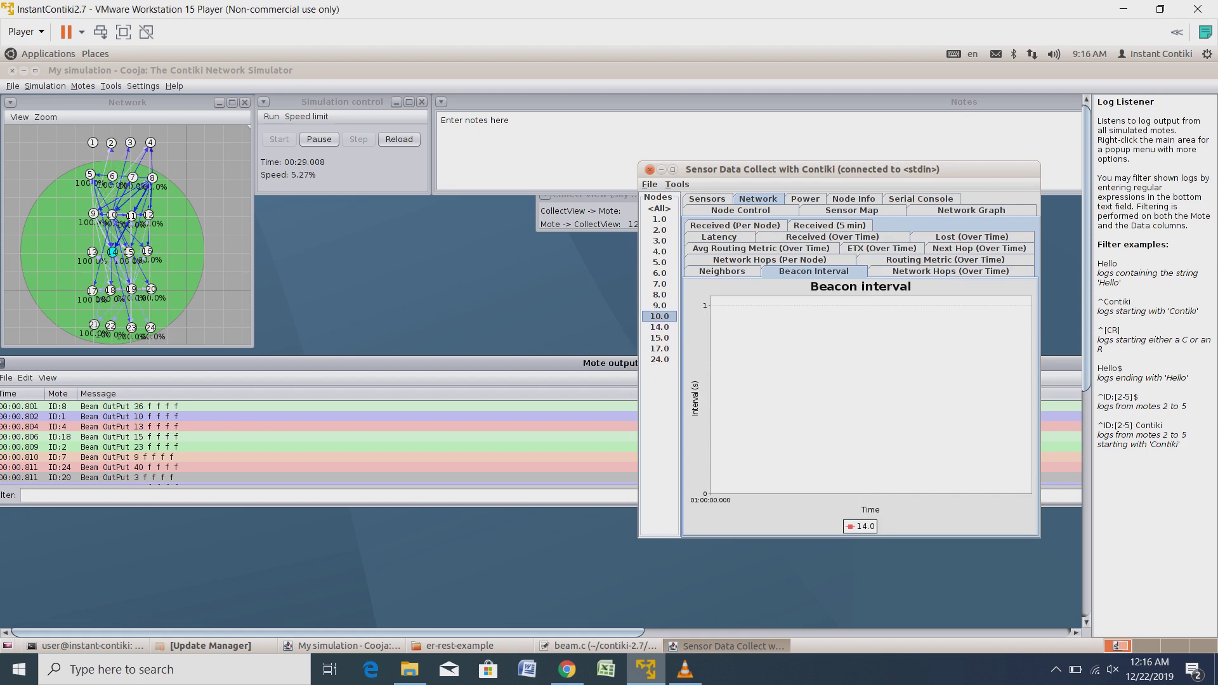
Check the neighbors, network hops, routing metric, ETX and next hop over time charts for node 9.0
{"action": "left_click", "coordinate": [659, 305]}
{"action": "left_click", "coordinate": [722, 271]}
{"action": "left_click", "coordinate": [949, 271]}
{"action": "left_click", "coordinate": [945, 260]}
{"action": "left_click", "coordinate": [881, 248]}
{"action": "left_click", "coordinate": [979, 248]}
Check the lost packets, received packets, average routing metric and network hops per node charts with node 9.0 selected
{"action": "left_click", "coordinate": [972, 237]}
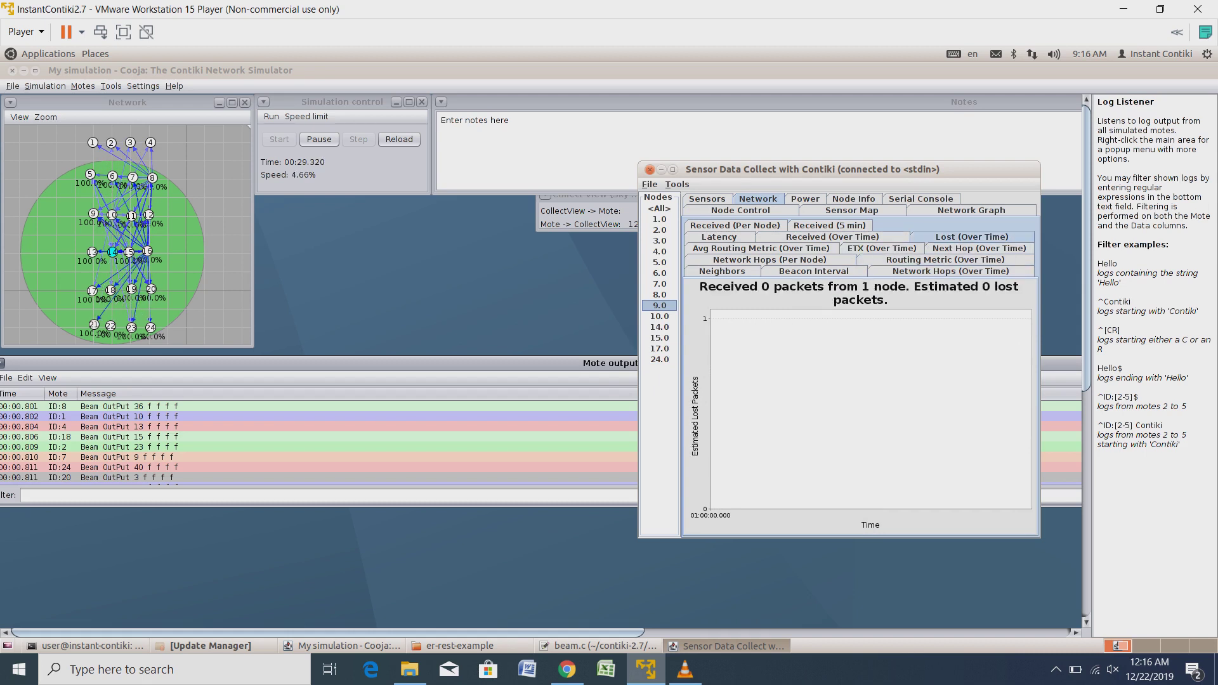
{"action": "left_click", "coordinate": [832, 237]}
{"action": "left_click", "coordinate": [761, 248]}
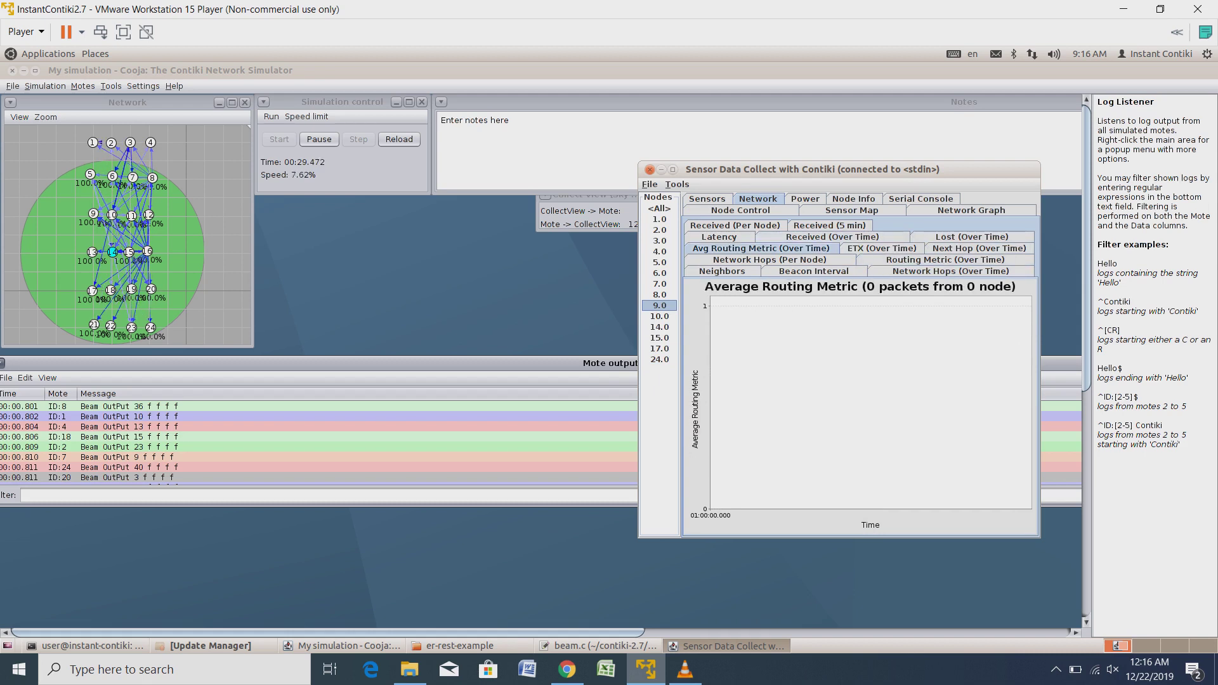
{"action": "left_click", "coordinate": [770, 259]}
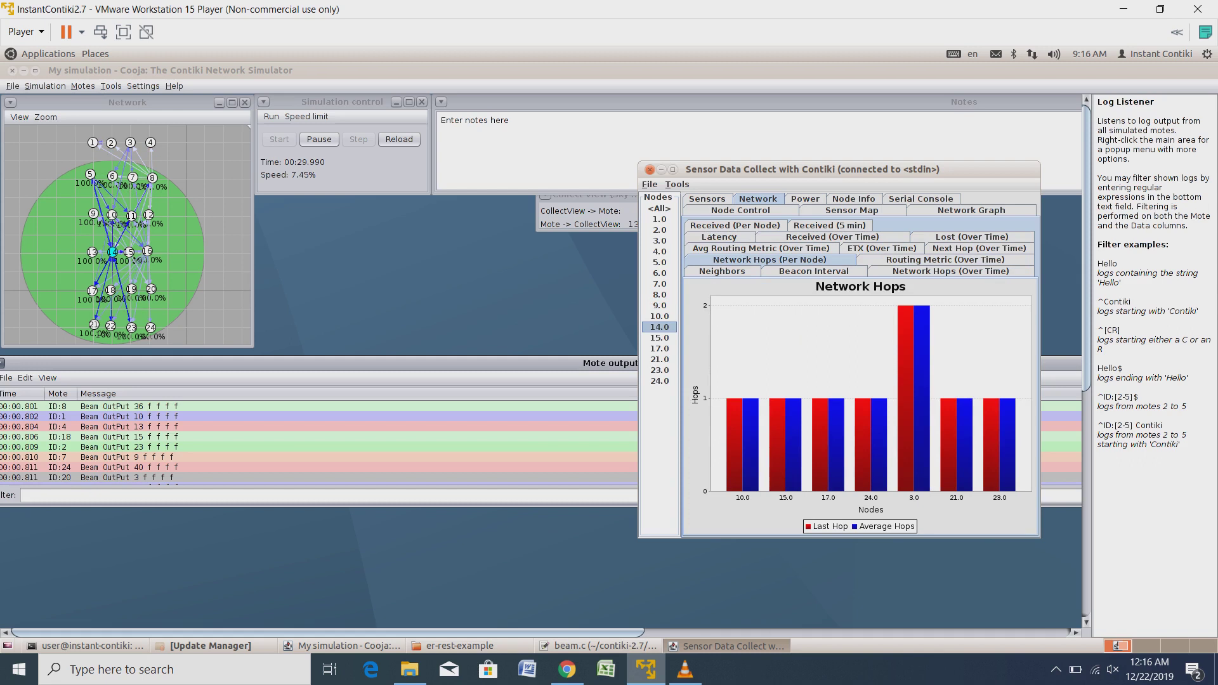
Select node 23.0 and check the received packets per node, received packets over time and lost packets over time charts
{"action": "left_click", "coordinate": [659, 370]}
{"action": "left_click", "coordinate": [659, 380]}
{"action": "left_click_drag", "start_coordinate": [659, 380], "coordinate": [660, 315]}
{"action": "left_click", "coordinate": [734, 225]}
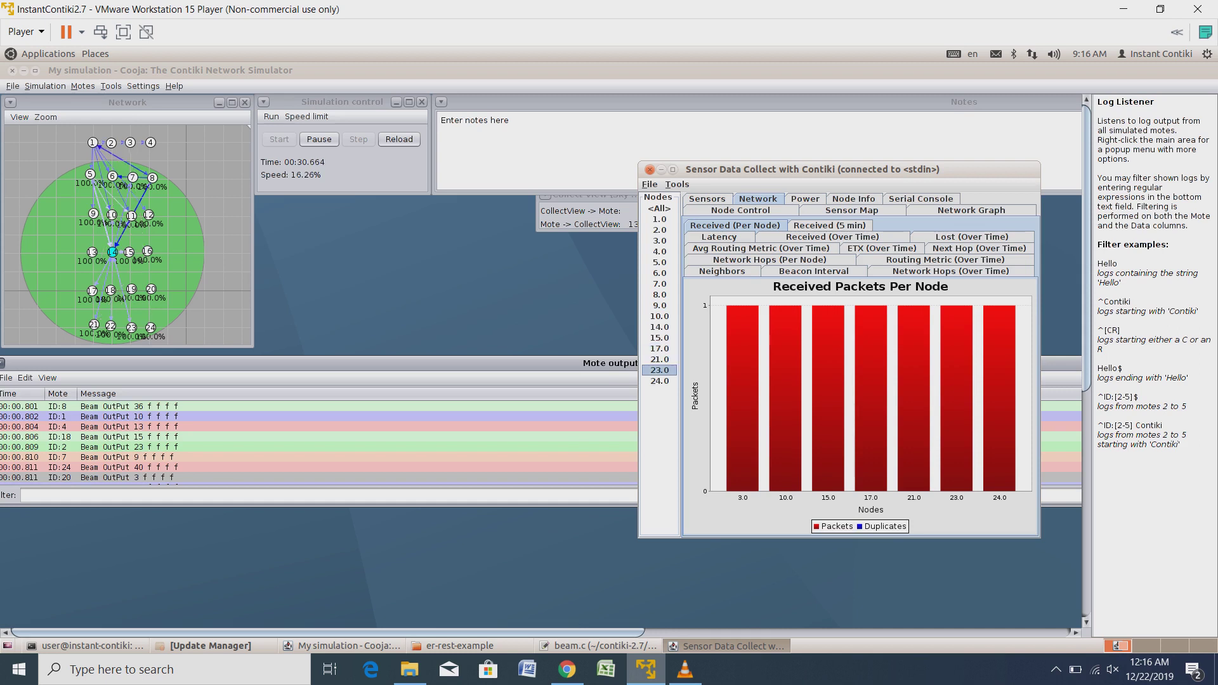
{"action": "left_click", "coordinate": [832, 237]}
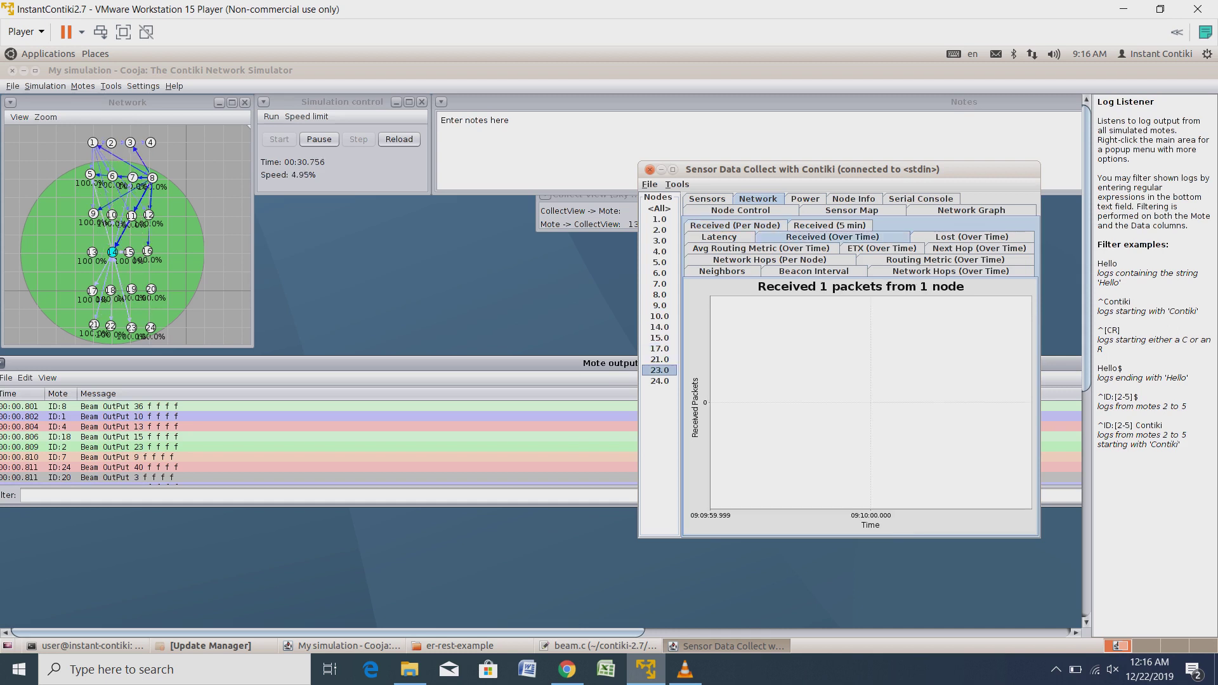
{"action": "left_click", "coordinate": [970, 237]}
Check the next hop, ETX and average routing metric over time charts for node 23.0
{"action": "left_click", "coordinate": [978, 248]}
{"action": "left_click", "coordinate": [881, 248]}
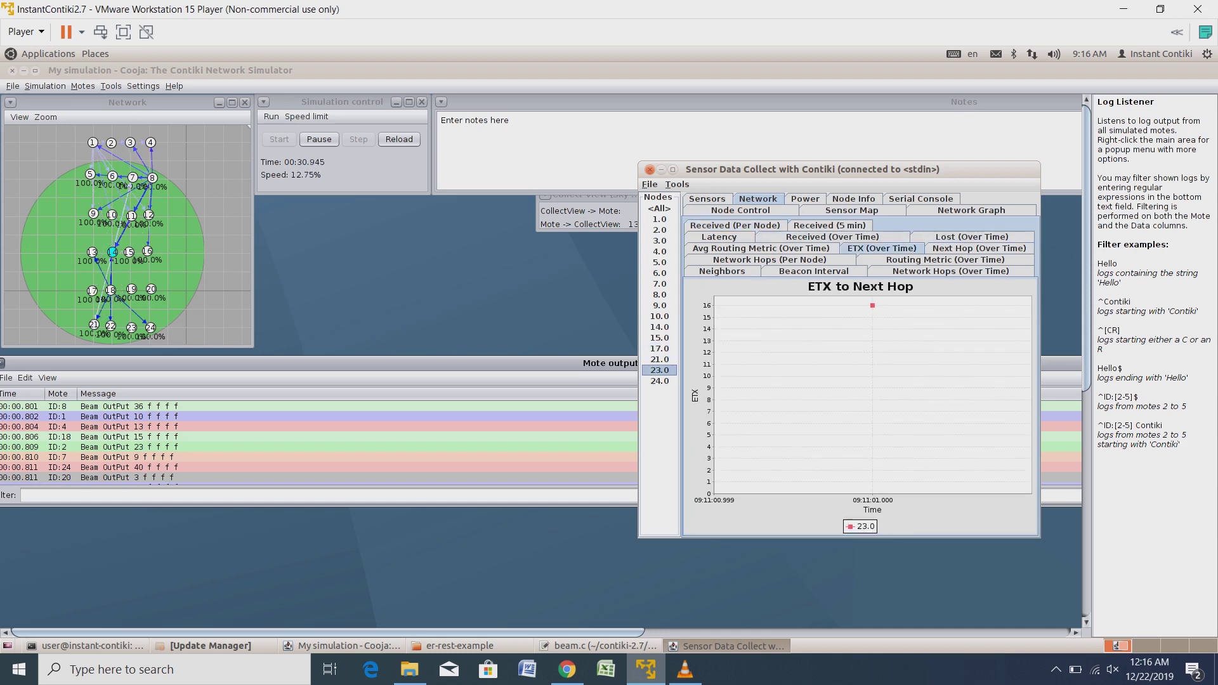
{"action": "left_click", "coordinate": [761, 248]}
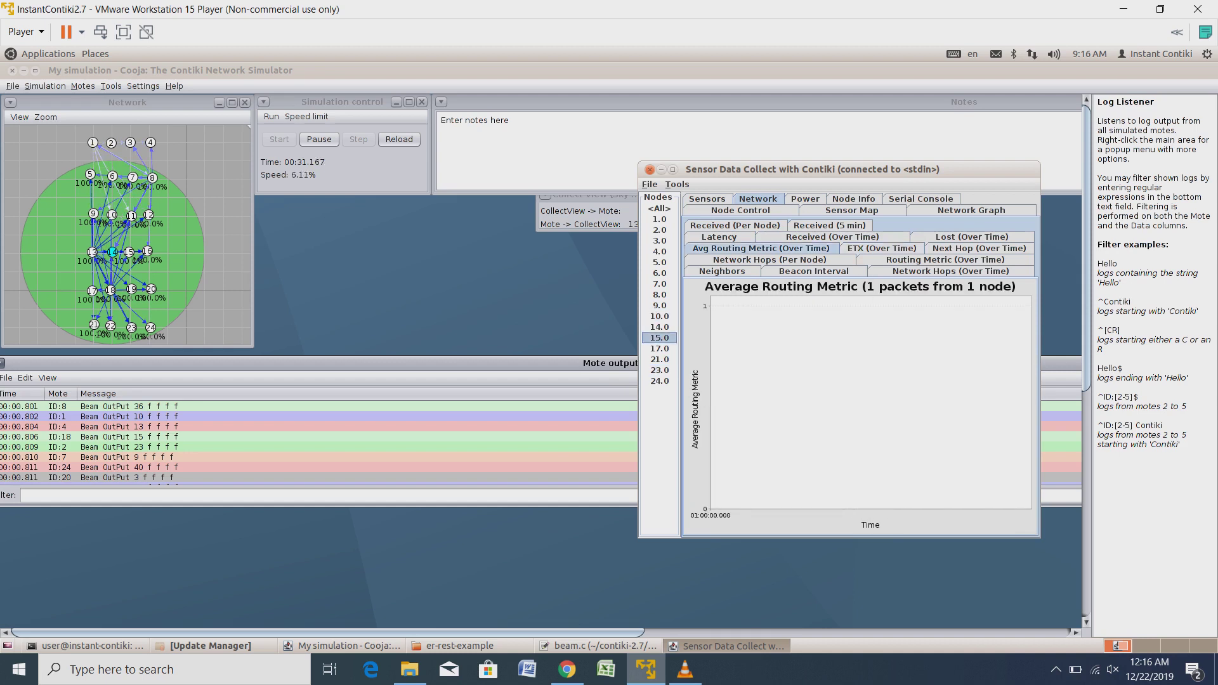
Check the average routing metric, neighbors, beacon interval, network hops and routing metric charts with node 21.0 selected
{"action": "left_click", "coordinate": [659, 359]}
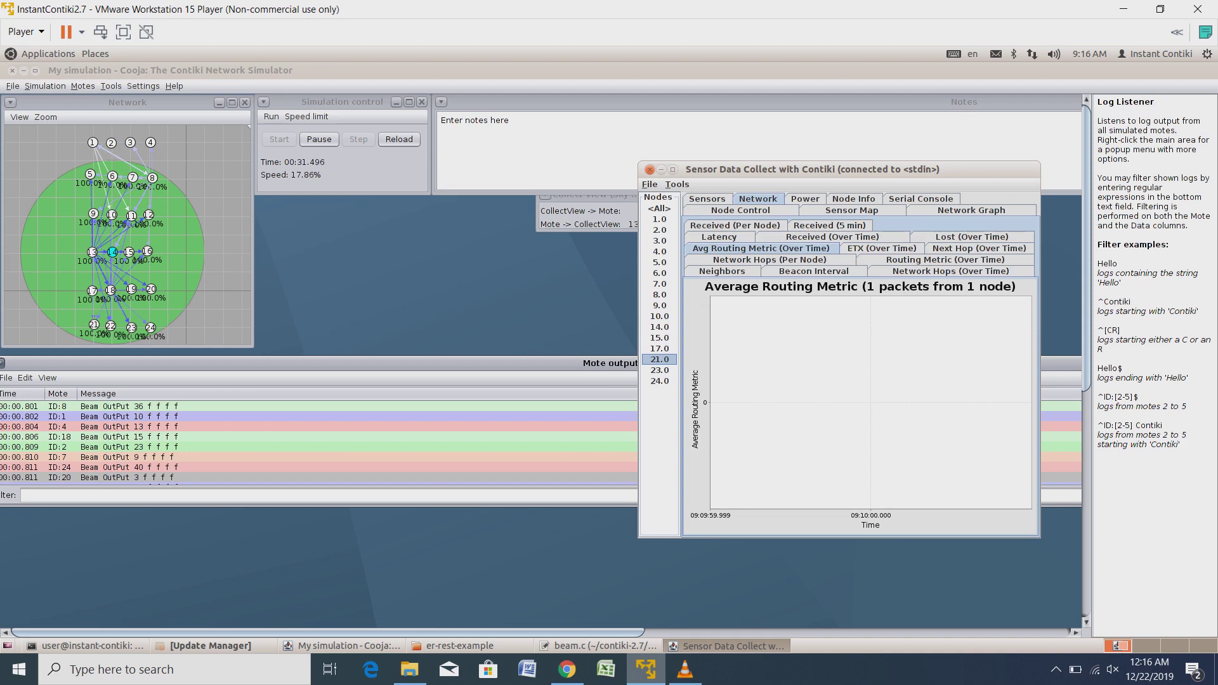
{"action": "left_click", "coordinate": [722, 271]}
{"action": "left_click", "coordinate": [813, 271]}
{"action": "left_click", "coordinate": [950, 271]}
{"action": "left_click", "coordinate": [944, 259]}
{"action": "left_click", "coordinate": [768, 260]}
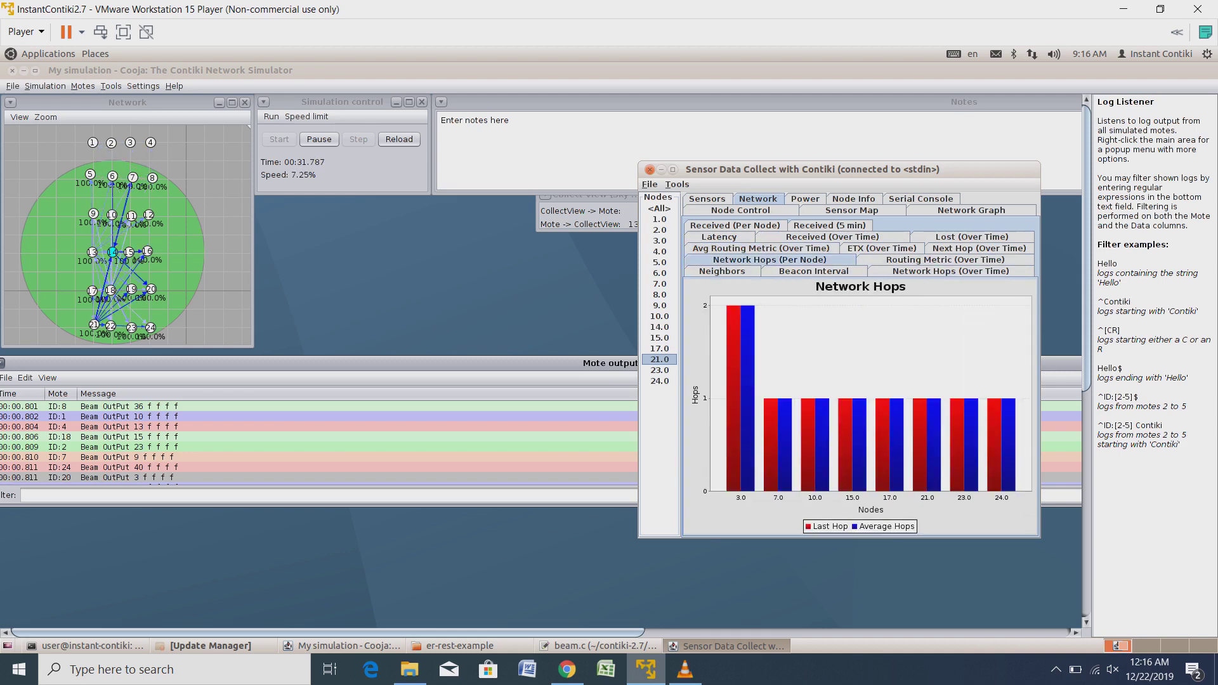
Check the average routing metric, ETX and next hop over time charts for node 21.0
{"action": "left_click", "coordinate": [761, 248]}
{"action": "left_click", "coordinate": [881, 248]}
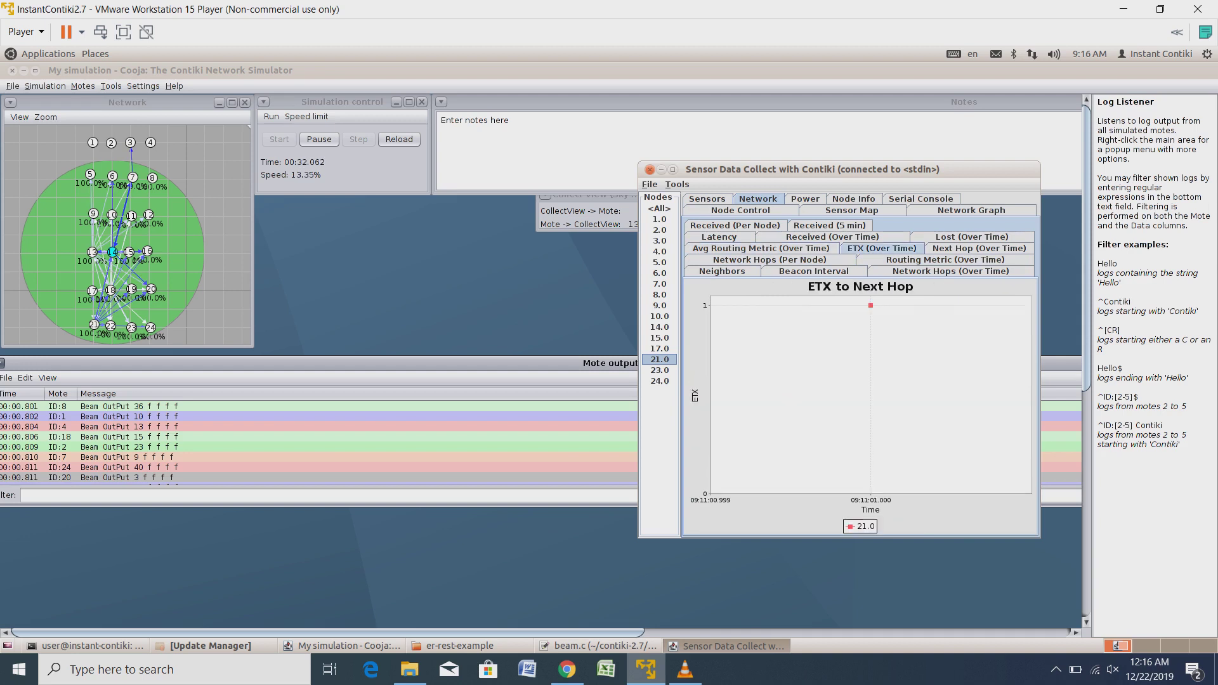
{"action": "left_click", "coordinate": [979, 248]}
Check the lost packets, received packets over time, latency and received packets per node charts with node 21.0 selected
{"action": "left_click", "coordinate": [972, 237]}
{"action": "left_click", "coordinate": [832, 236]}
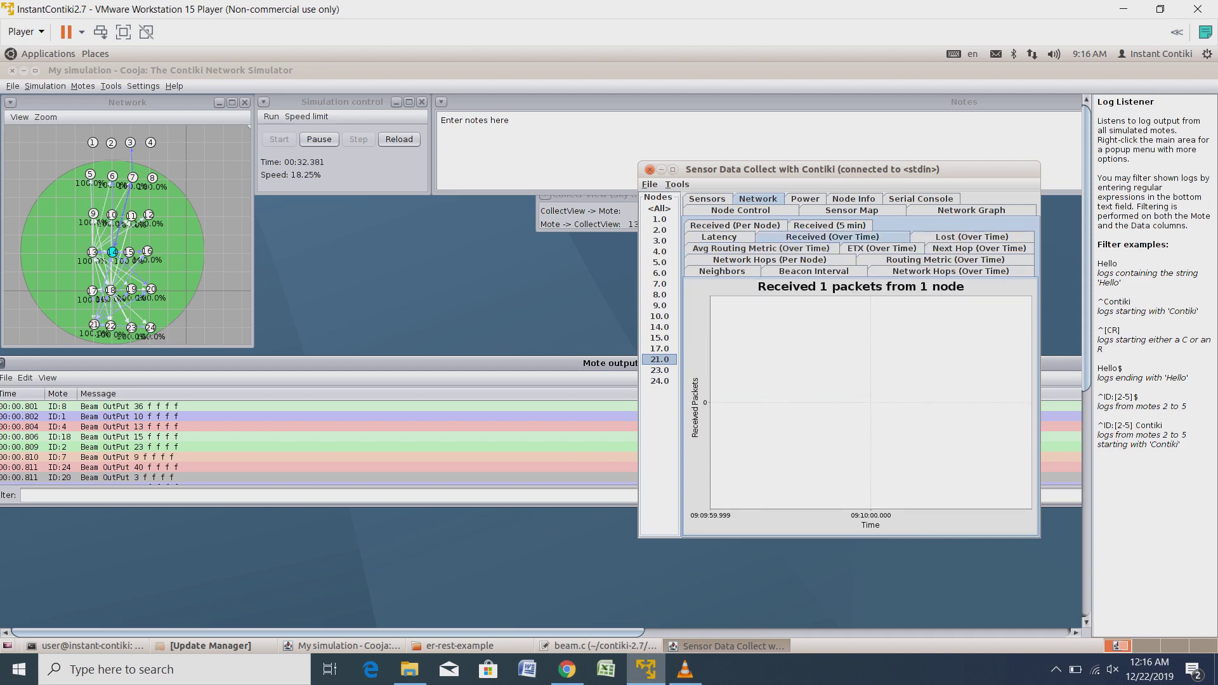
{"action": "left_click", "coordinate": [719, 237]}
{"action": "left_click", "coordinate": [734, 225]}
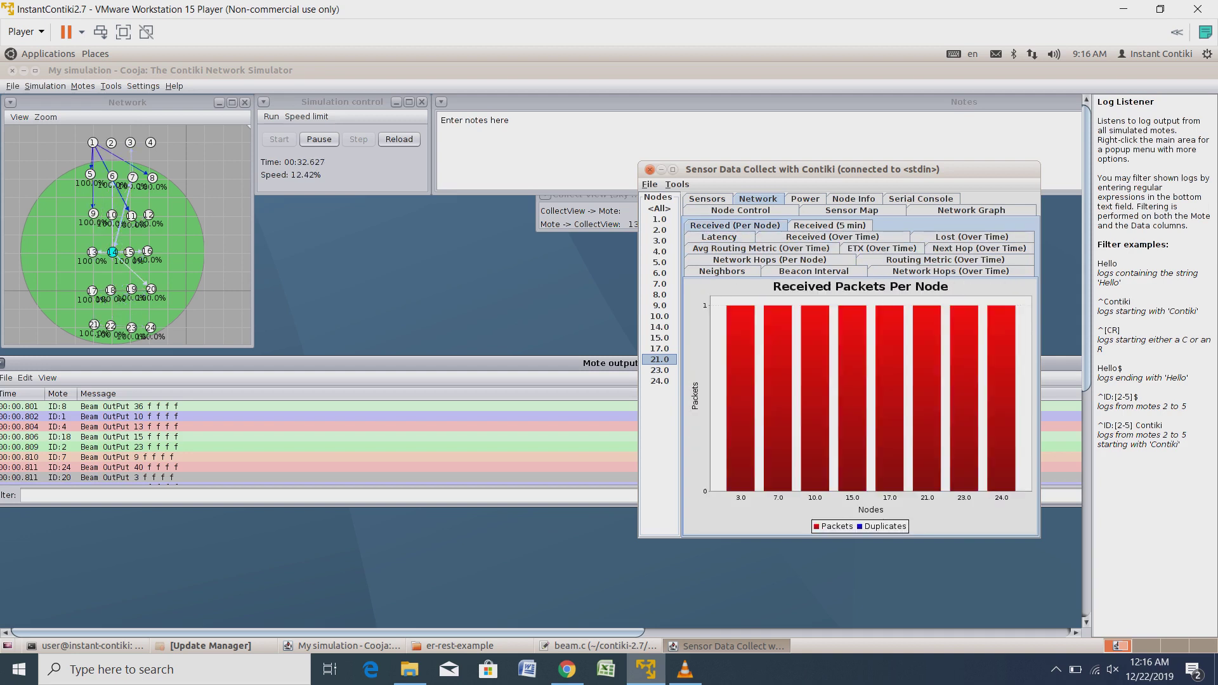